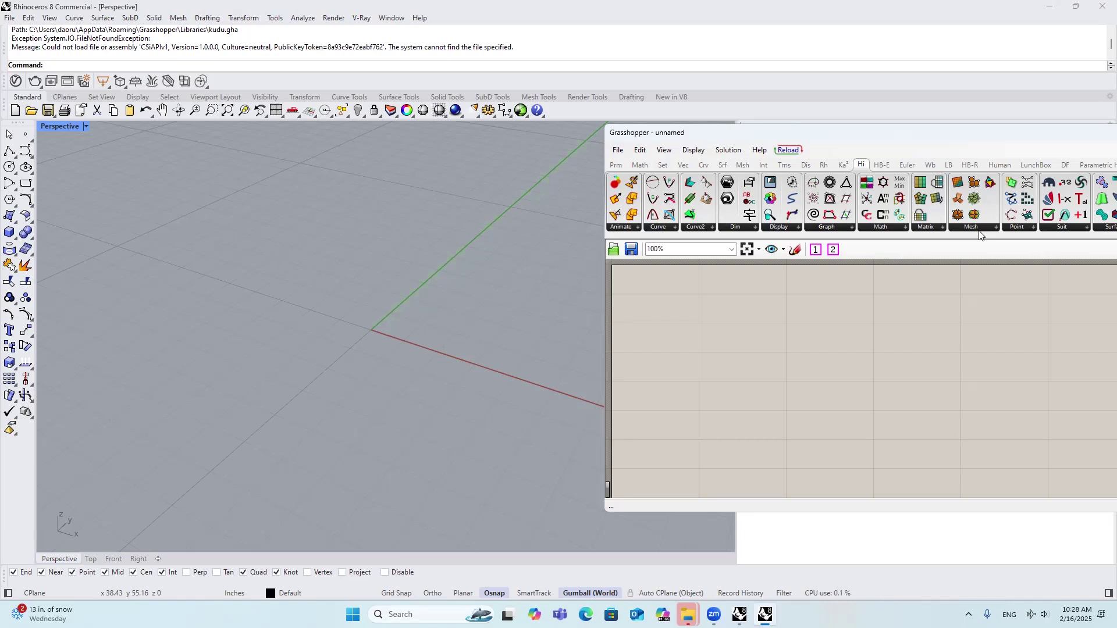
- Draw a circle of radius 3.5 centred at the origin
right_drag(406, 289, 435, 328)
text(C)
key(Return)
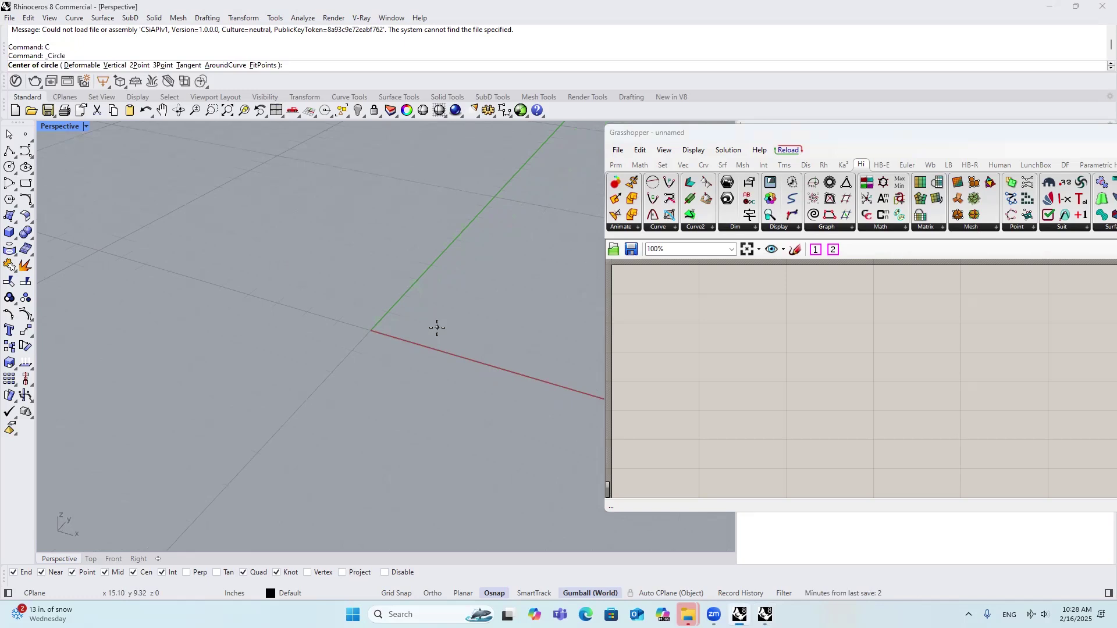
text(0)
key(Return)
text(3.5)
key(Return)
scroll(362, 330, up, 1)
scroll(352, 334, up, 1)
scroll(418, 349, down, 1)
- Copy the circle straight upward, then make larger scaled copies of both circles
click(388, 295)
mouse_move(389, 295)
mouse_down()
mouse_move(386, 269)
mouse_move(388, 279)
mouse_up()
key(alt)
drag(465, 367, 428, 326)
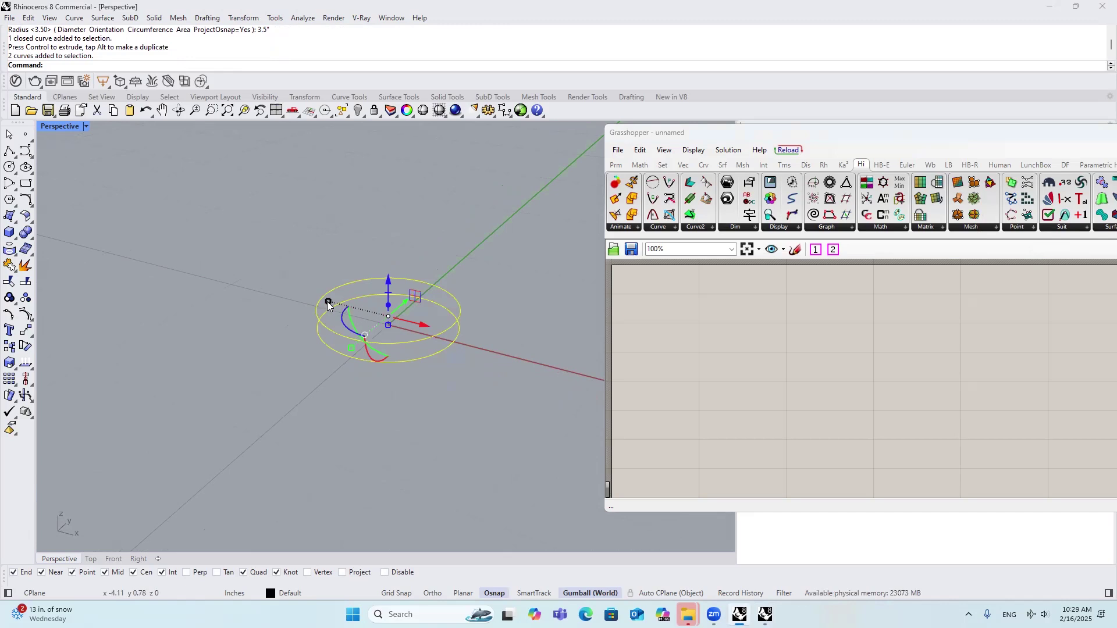
shift+drag(327, 301, 360, 316)
key(alt)
- Select all four circles and loft a surface through them
drag(477, 369, 440, 311)
scroll(409, 323, up, 4)
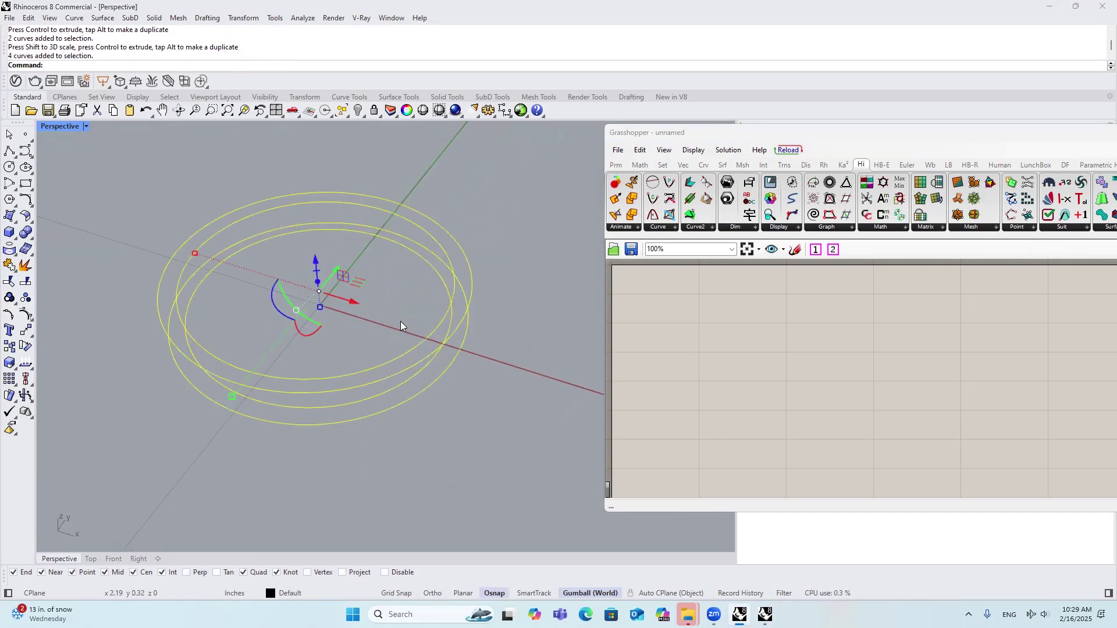
text(LOFT)
key(Return)
key(Return)
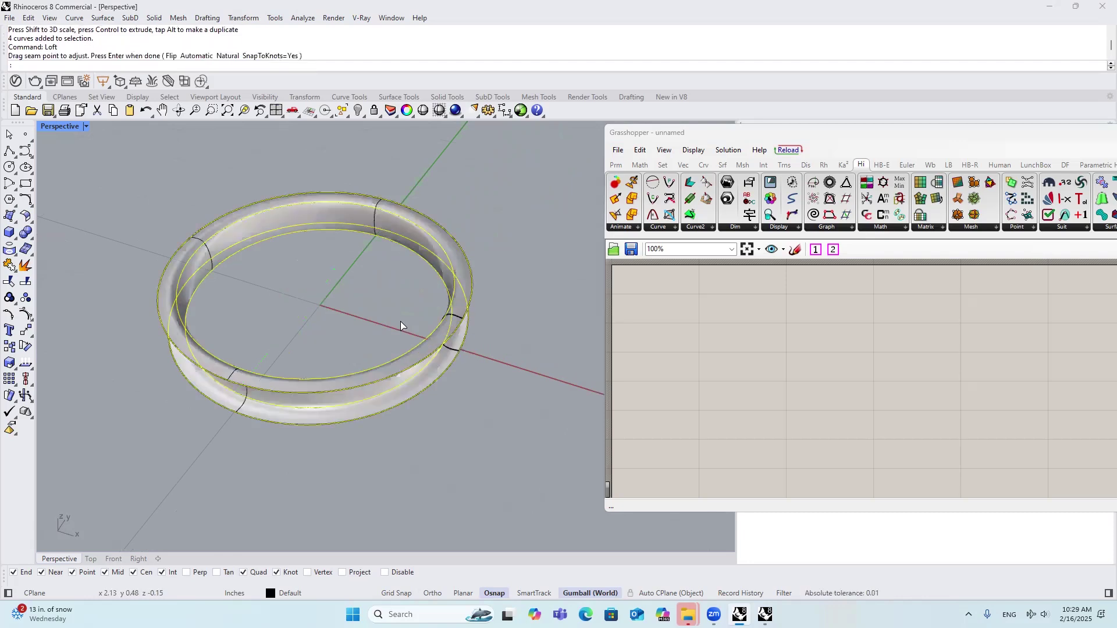
- Close the loft into a ring and accept the loft settings
click(660, 258)
click(690, 389)
right_drag(521, 355, 384, 280)
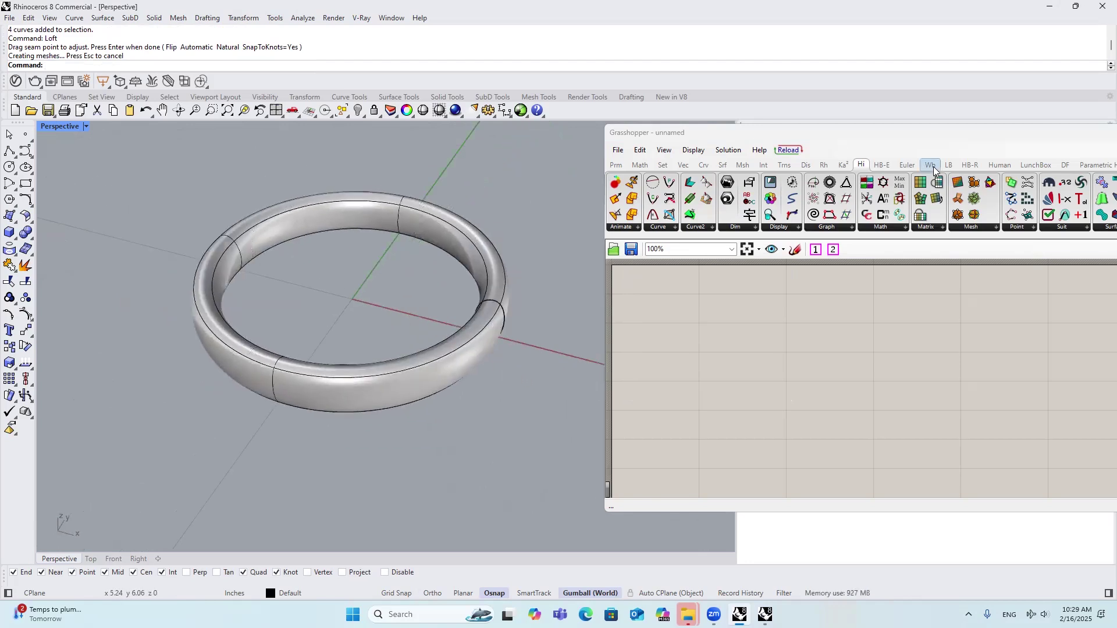
- Add a TriRemesh component and a Brep parameter set to the lofted ring
drag(988, 185, 786, 329)
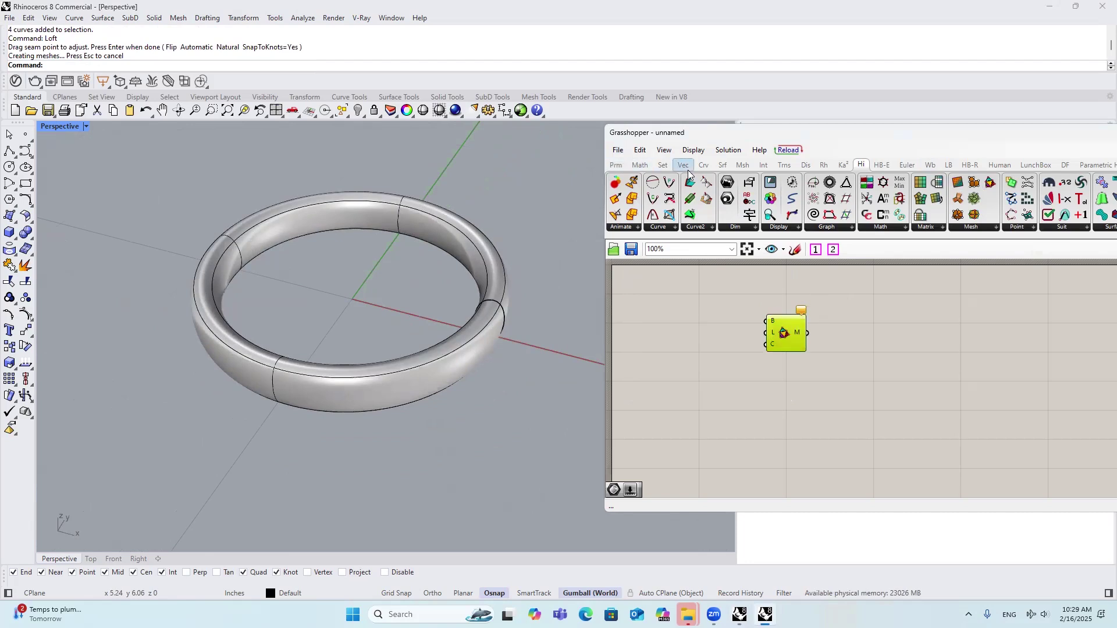
click(615, 164)
drag(682, 297, 685, 302)
right_click(686, 303)
click(734, 456)
drag(534, 352, 462, 314)
- Hide the original Rhino ring surface and turn off the Brep parameter's preview
middle_click(474, 333)
click(459, 317)
click(689, 306)
middle_click(693, 306)
click(666, 283)
scroll(795, 336, up, 5)
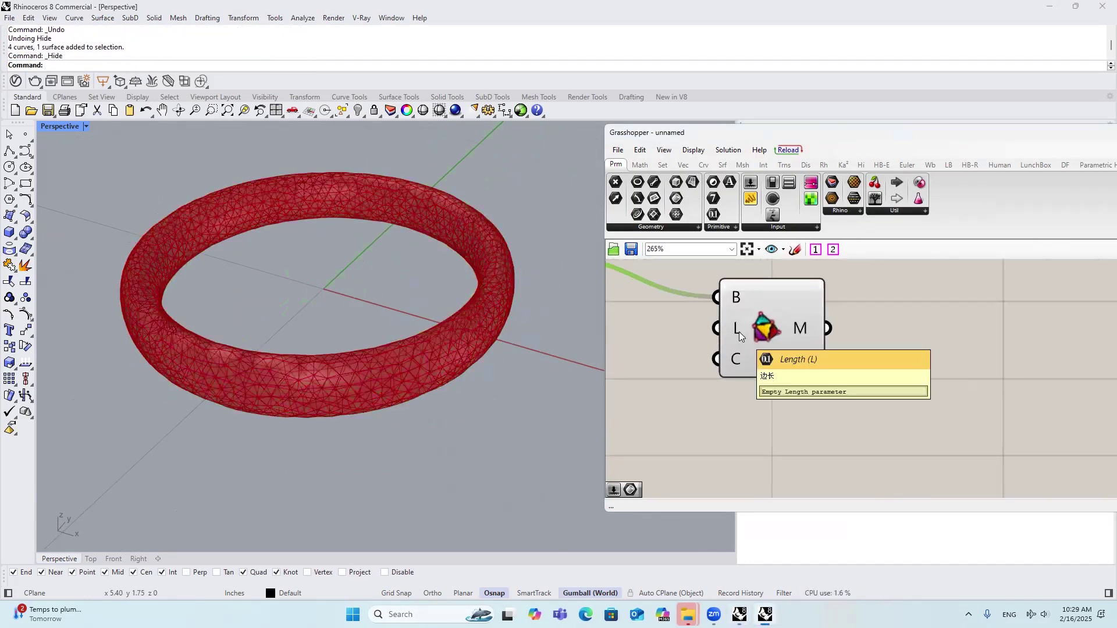
scroll(454, 343, up, 6)
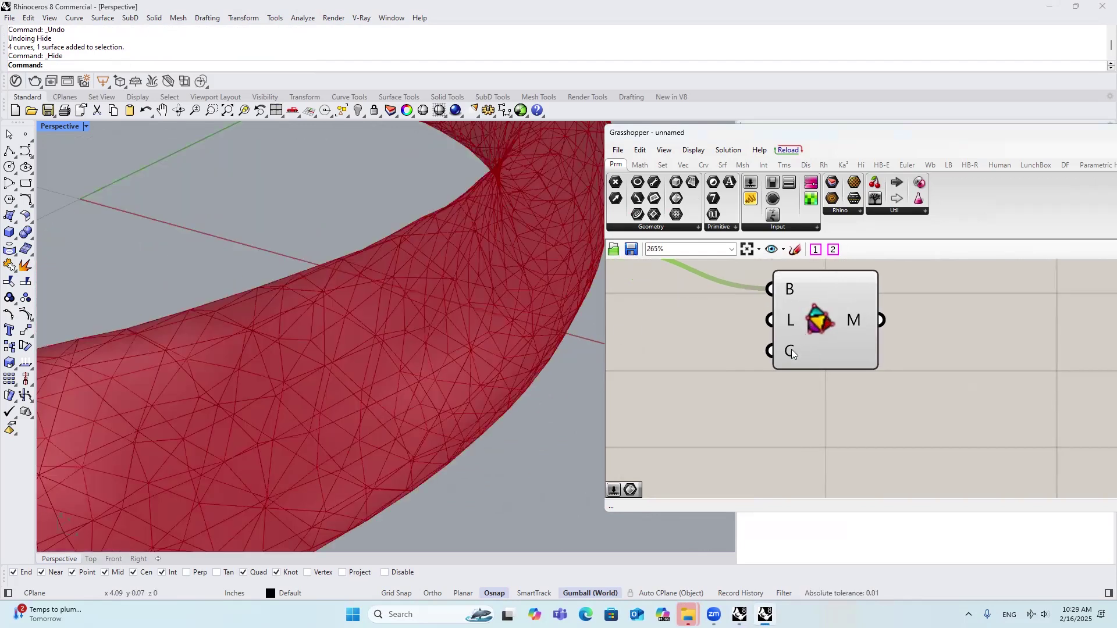
- Create number sliders of 0.5 and 10 and wire them to TriRemesh's Length and Count inputs
scroll(840, 343, down, 3)
double_click(697, 346)
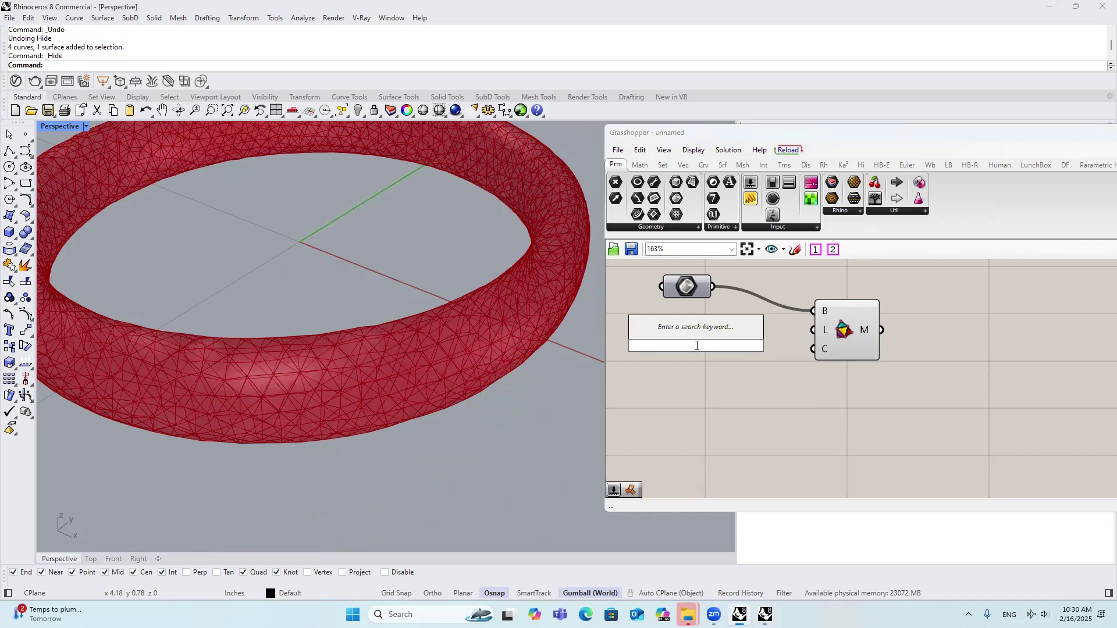
text(0.5)
key(Return)
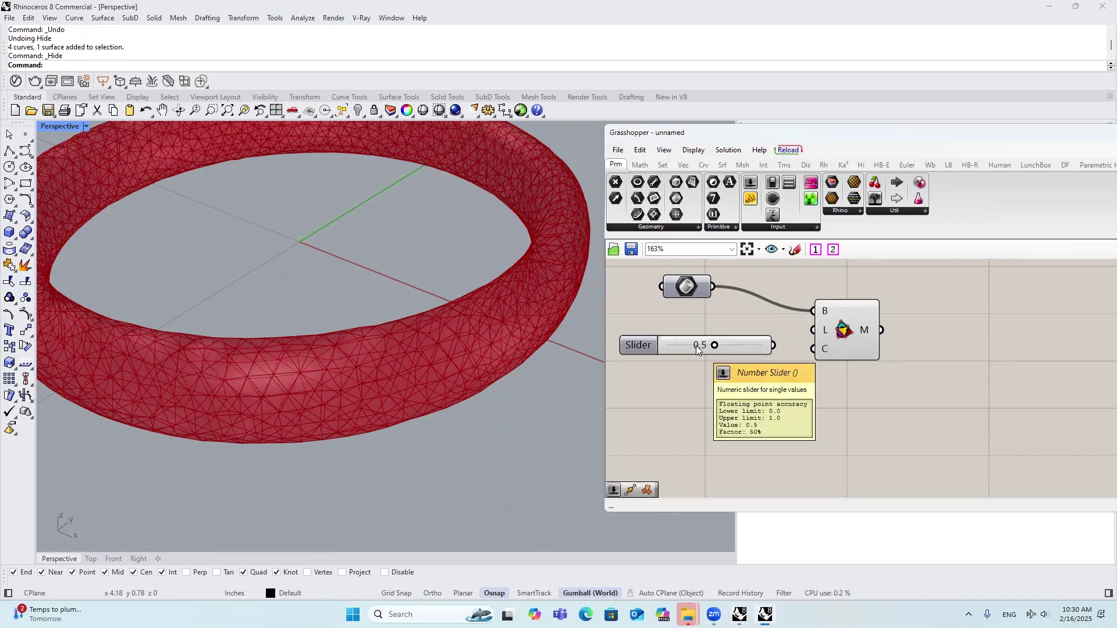
drag(842, 348, 868, 357)
double_click(711, 394)
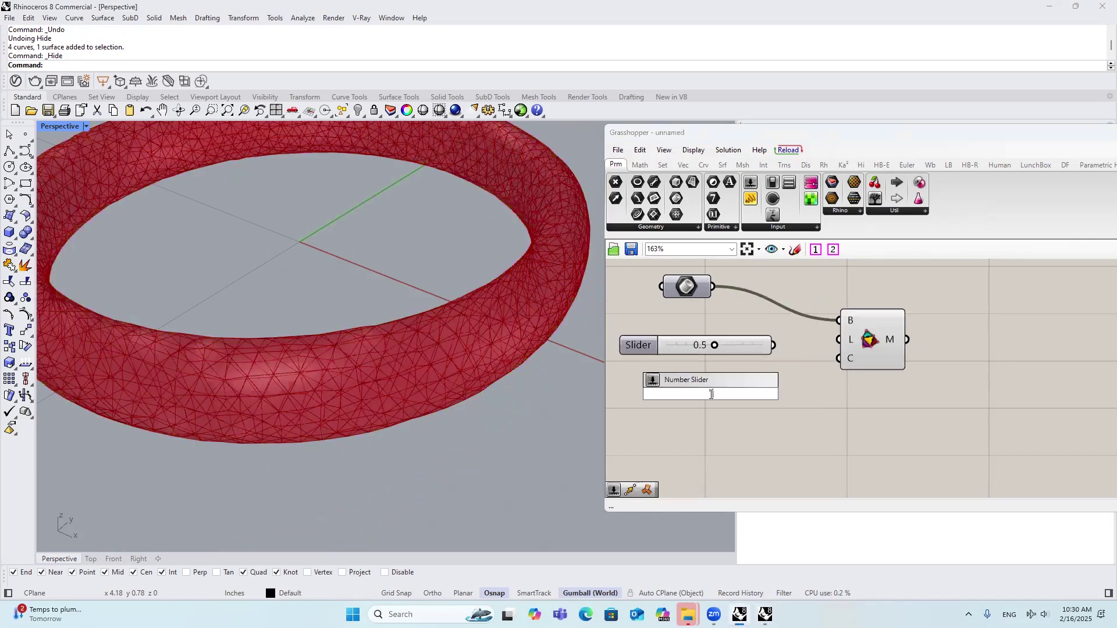
text(10)
key(Return)
drag(786, 393, 833, 359)
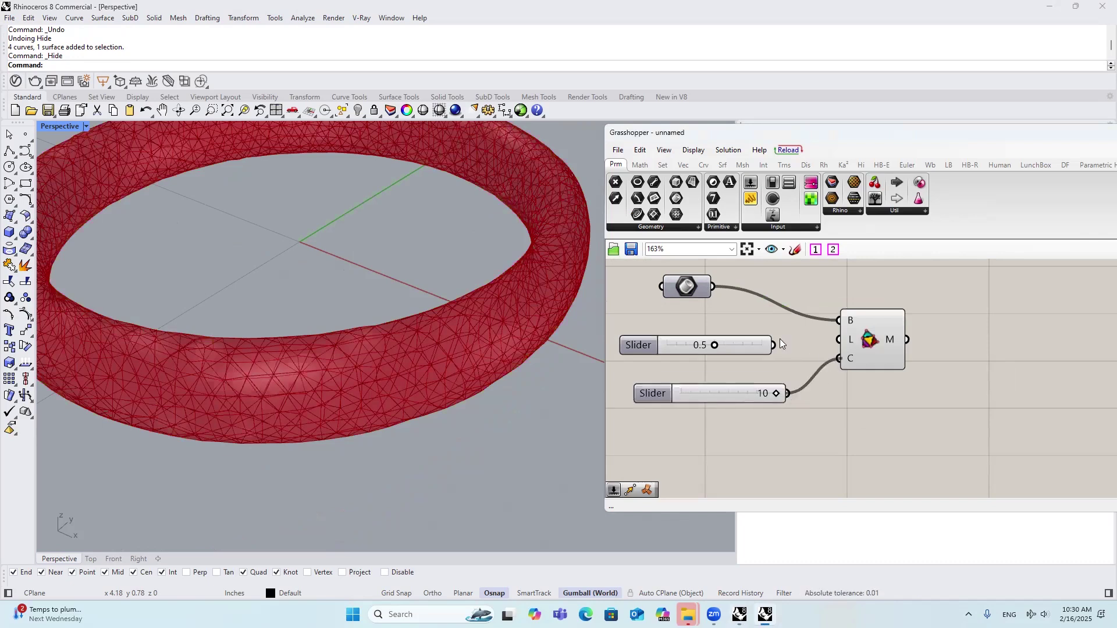
scroll(781, 343, up, 2)
drag(765, 339, 833, 340)
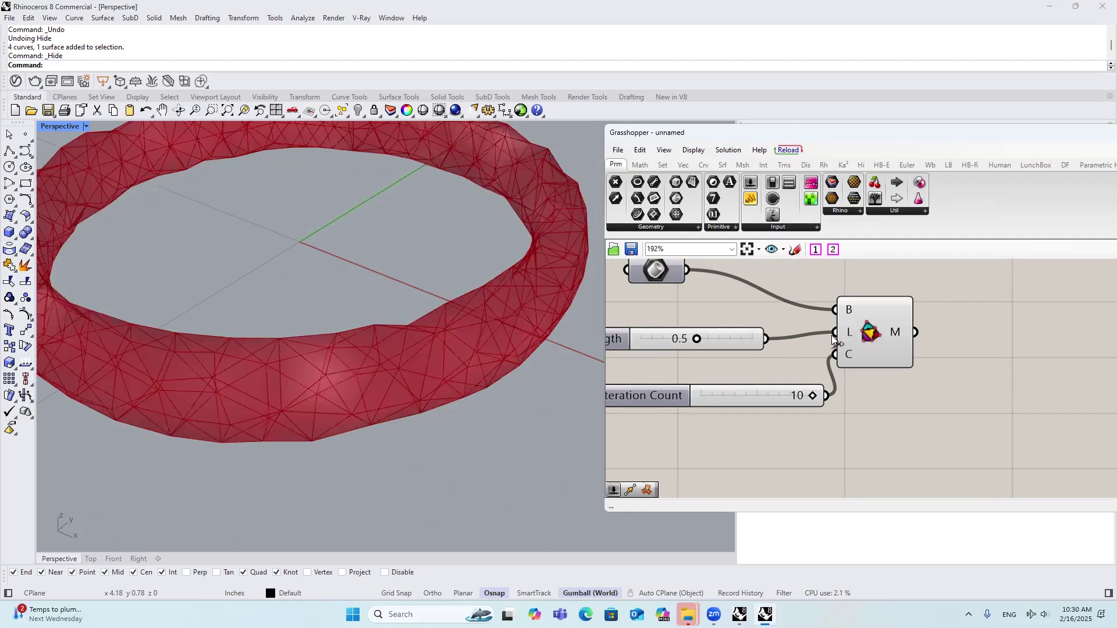
- Change the Length slider value to 0.3 for a denser mesh
scroll(396, 345, down, 4)
right_drag(401, 344, 459, 293)
scroll(414, 355, up, 2)
right_drag(698, 341, 785, 324)
scroll(785, 324, up, 2)
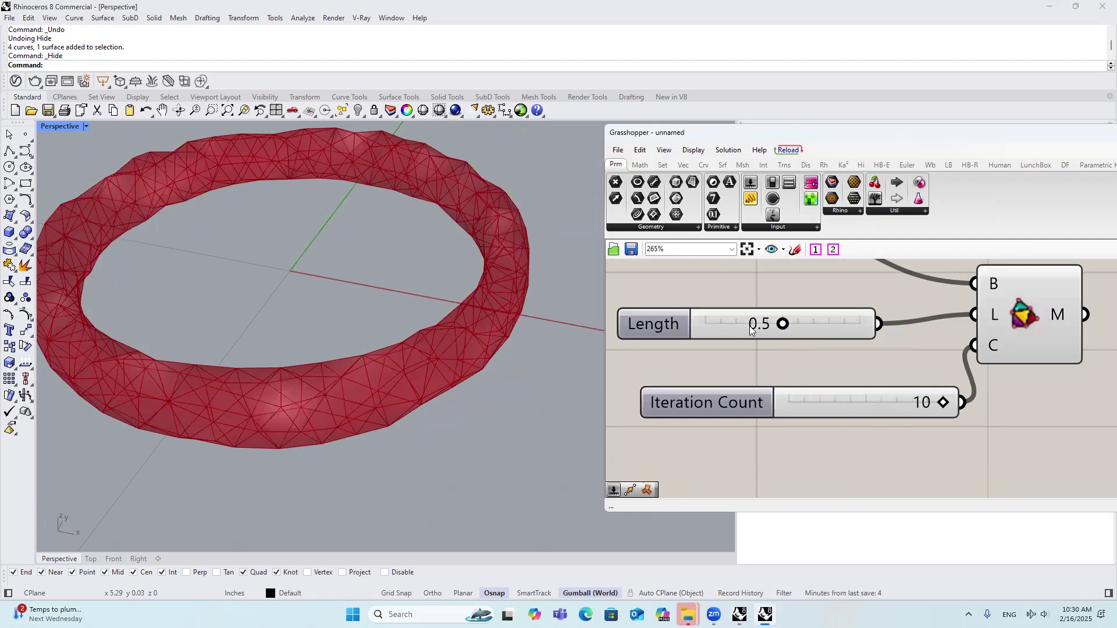
double_click(780, 326)
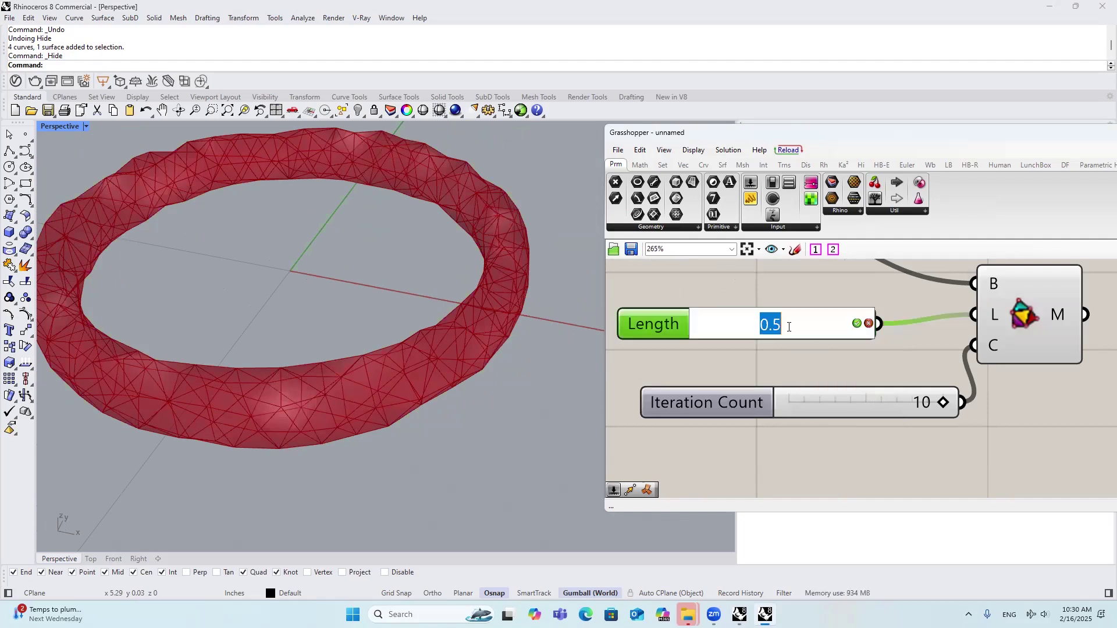
text(0.3)
key(Return)
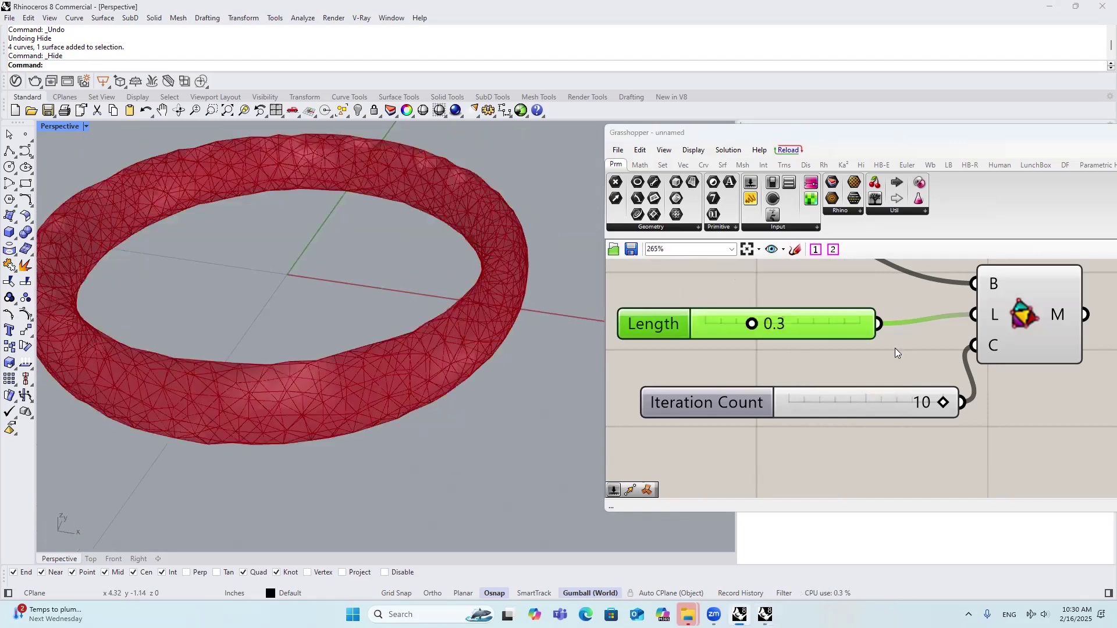
scroll(689, 379, down, 3)
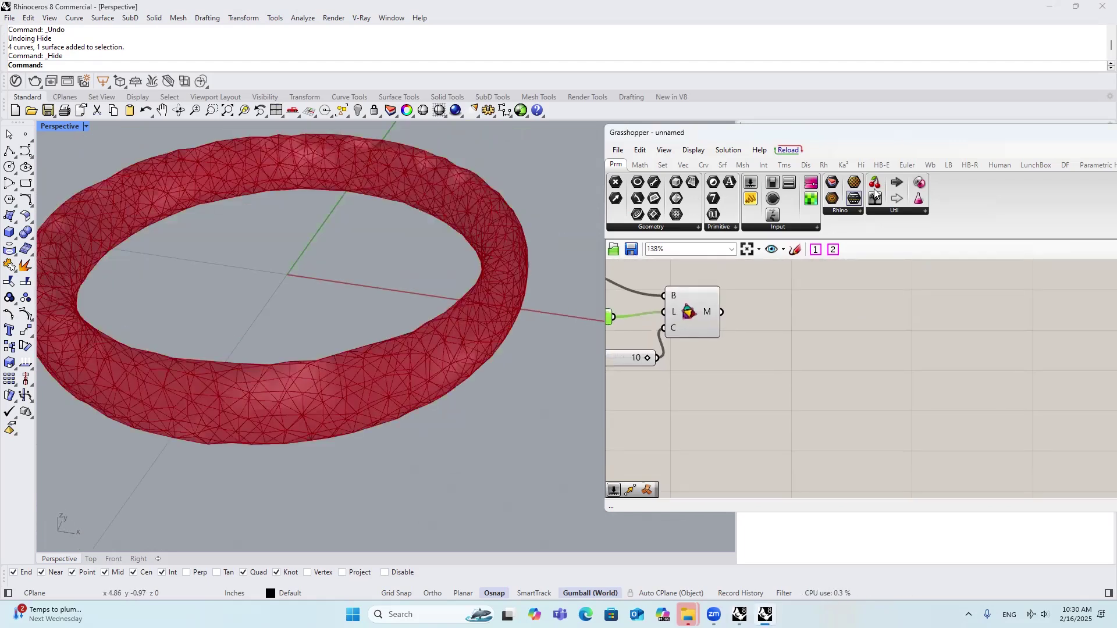
- Add a Mesh Frame component fed by the remesh and hide the upstream previews
click(860, 164)
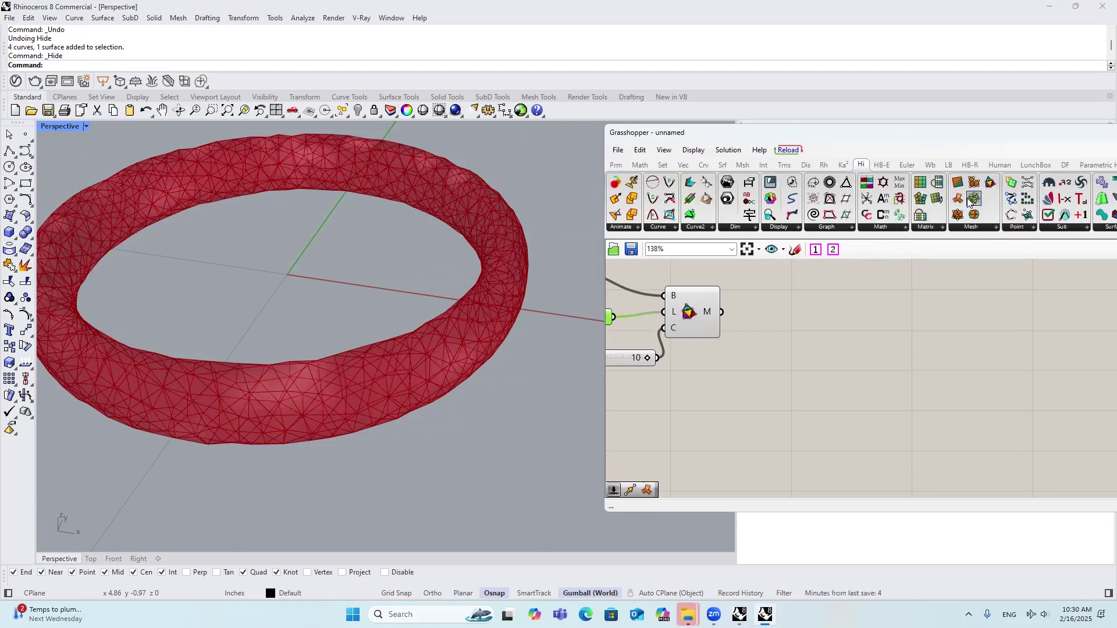
drag(963, 201, 819, 359)
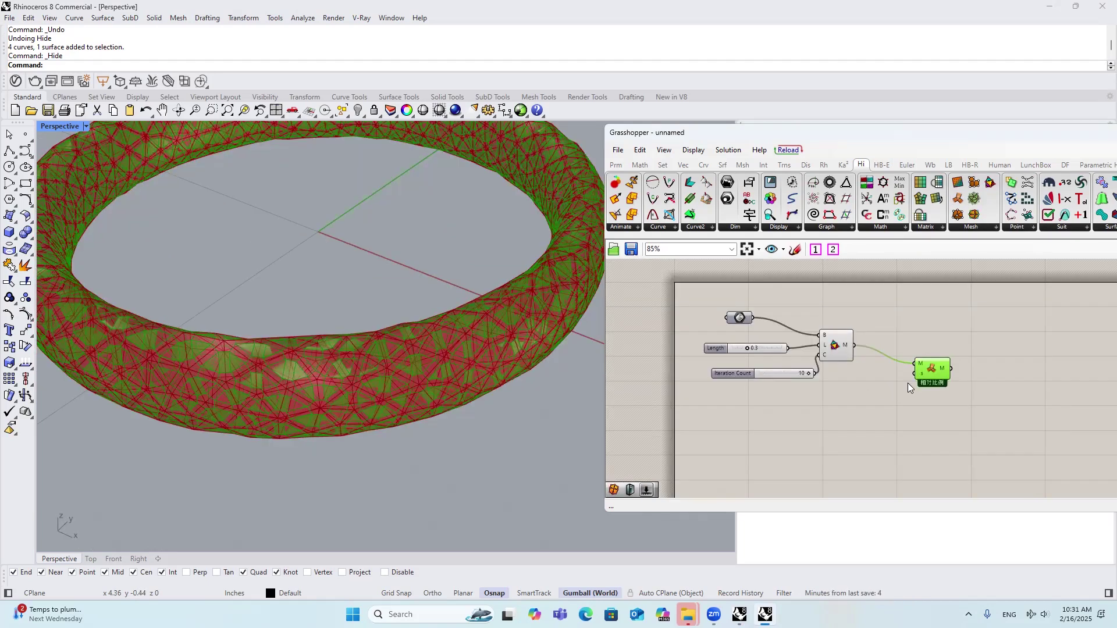
drag(836, 408, 715, 296)
middle_click(812, 349)
click(852, 311)
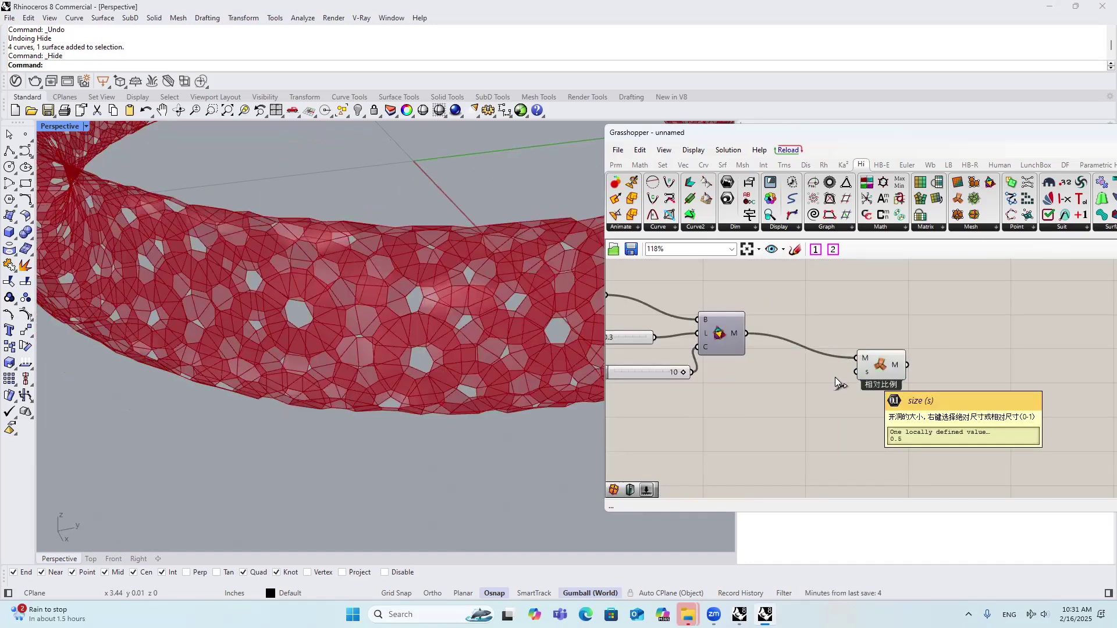
- Connect a new number slider to the frame size input and set it to 0.191
double_click(777, 382)
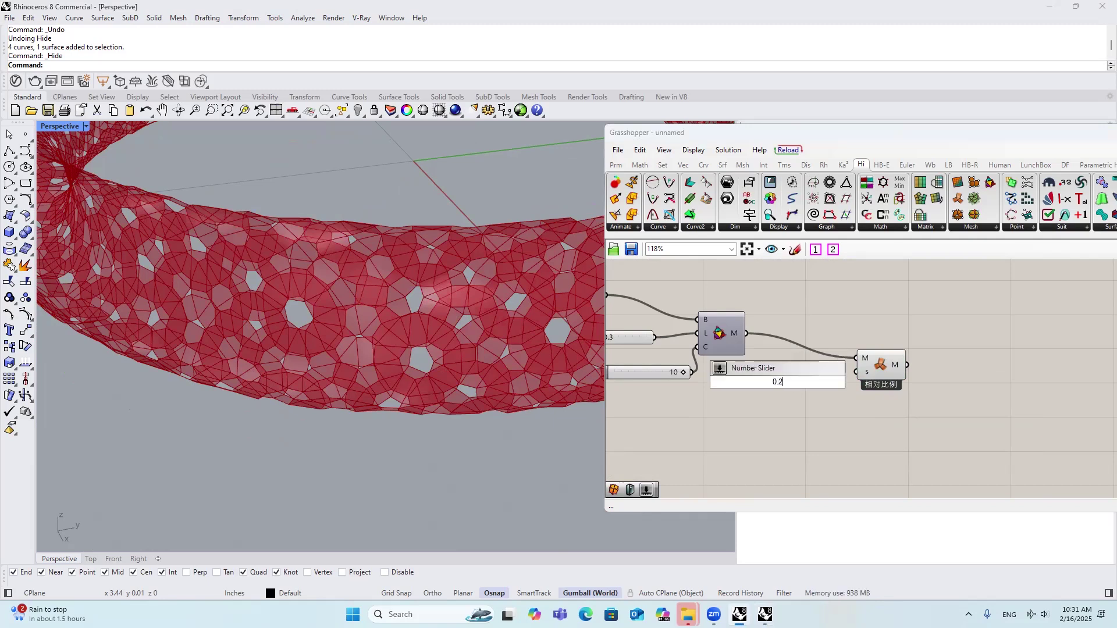
key(Return)
drag(833, 382, 855, 373)
scroll(770, 380, up, 4)
drag(756, 379, 751, 381)
right_drag(405, 332, 436, 346)
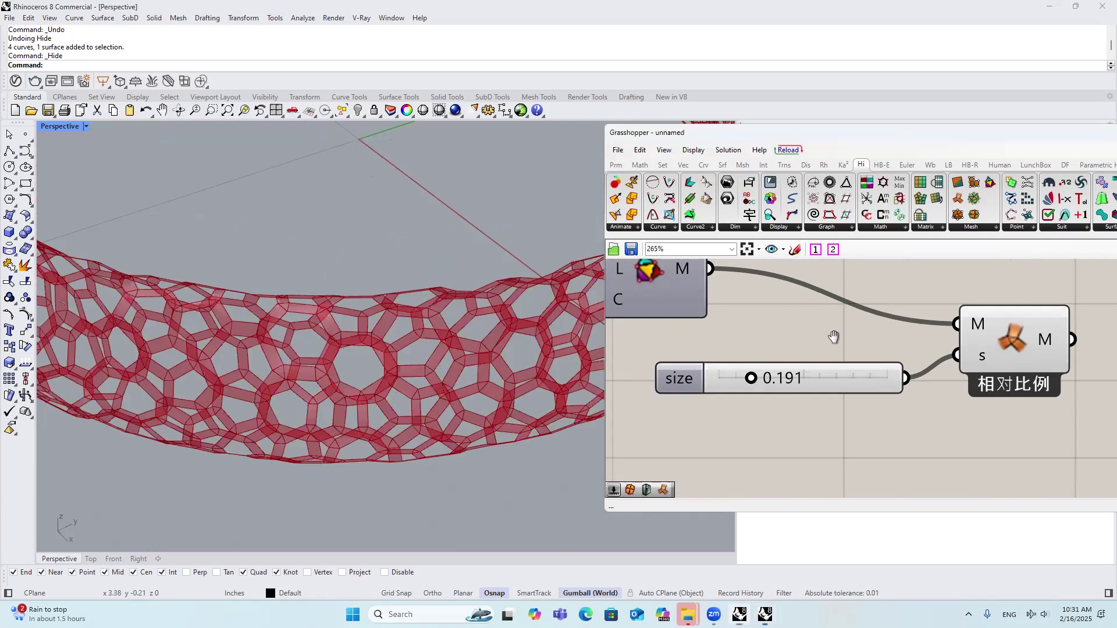
right_drag(956, 275, 862, 278)
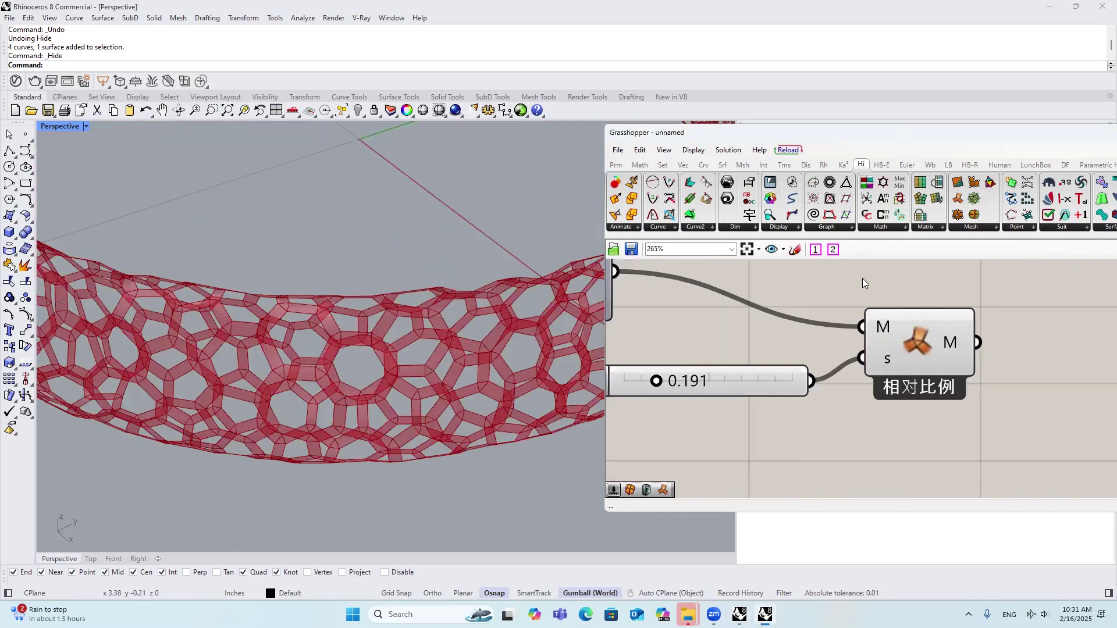
- Place a Quad Subdivision component on the Grasshopper canvas
drag(919, 143, 884, 142)
click(945, 226)
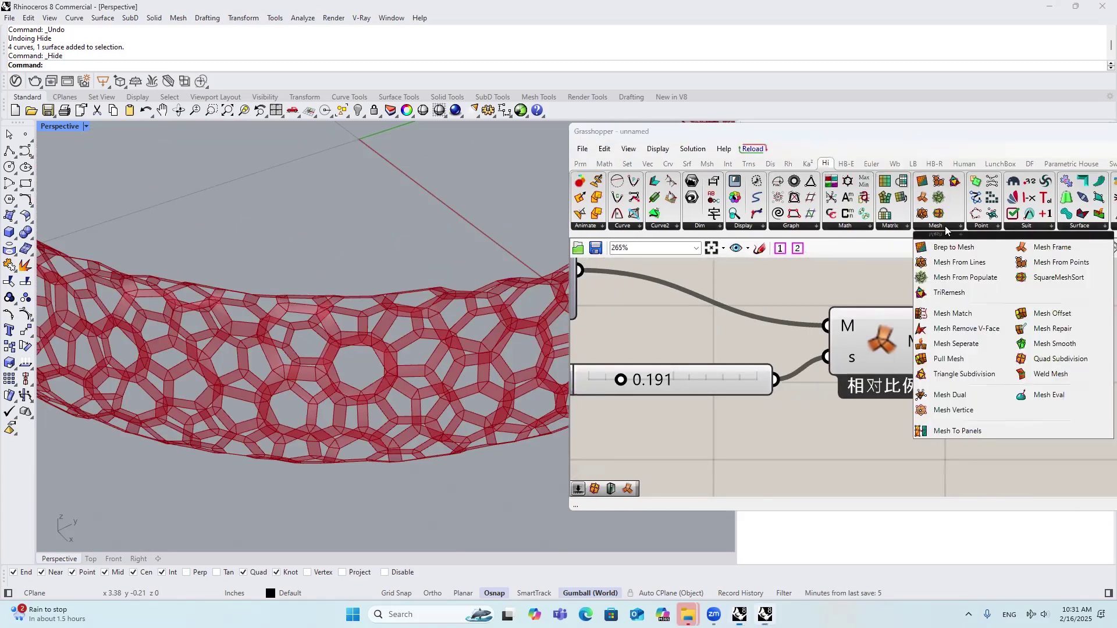
click(1031, 359)
click(1015, 357)
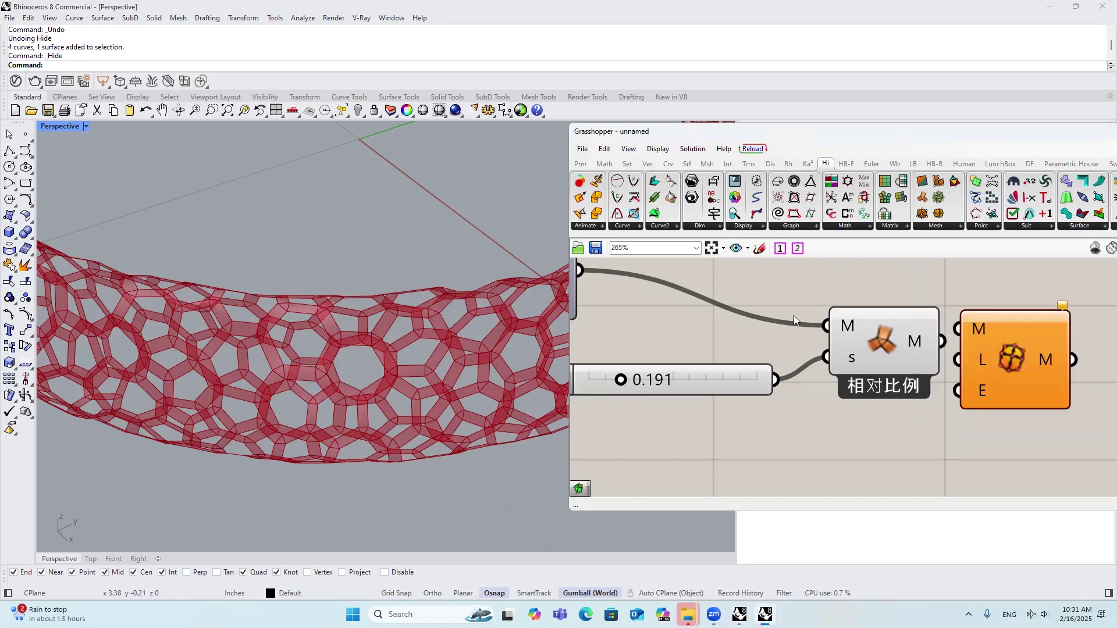
scroll(918, 345, down, 3)
drag(906, 337, 903, 334)
drag(899, 326, 949, 346)
right_drag(494, 351, 359, 342)
- Feed the scaled lattice mesh into Quad Subdivision and preview the rounded result
drag(843, 324, 902, 338)
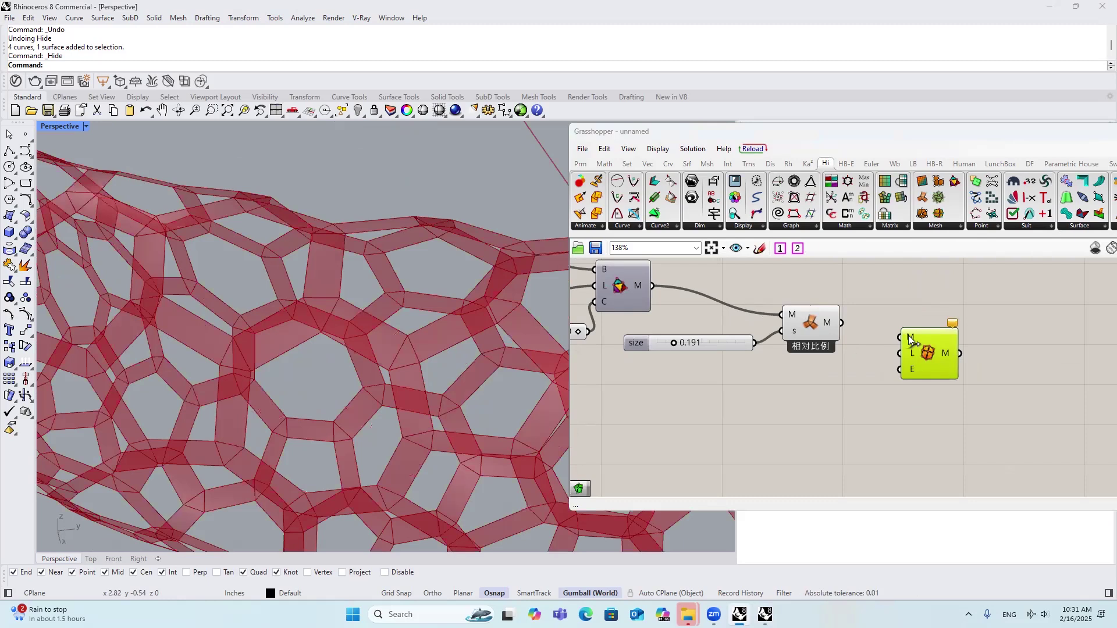
click(811, 333)
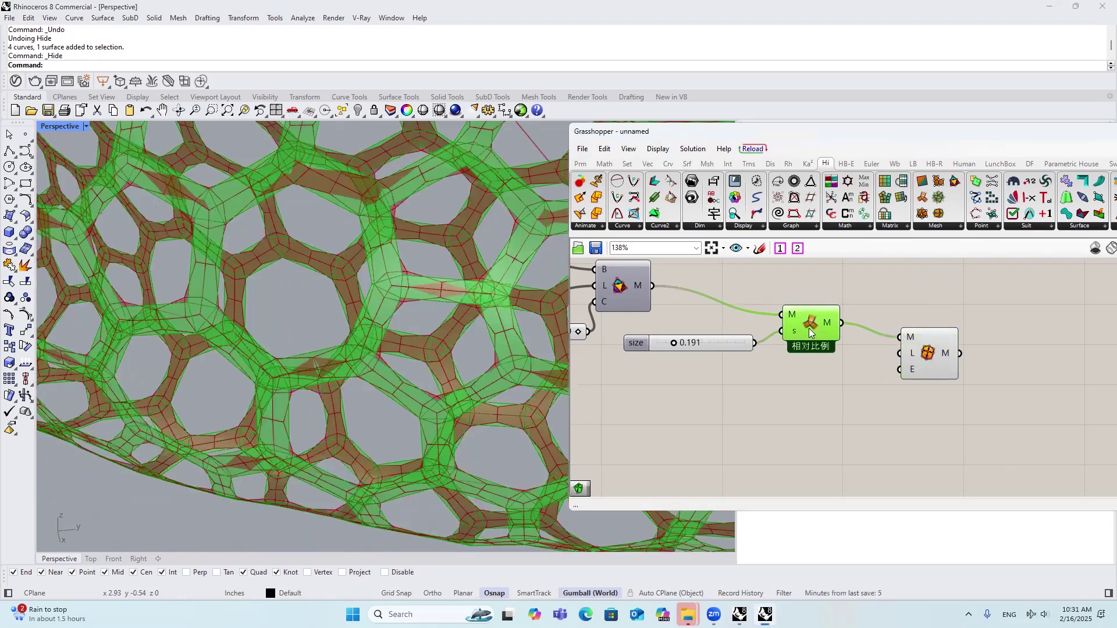
click(921, 297)
scroll(931, 317, up, 1)
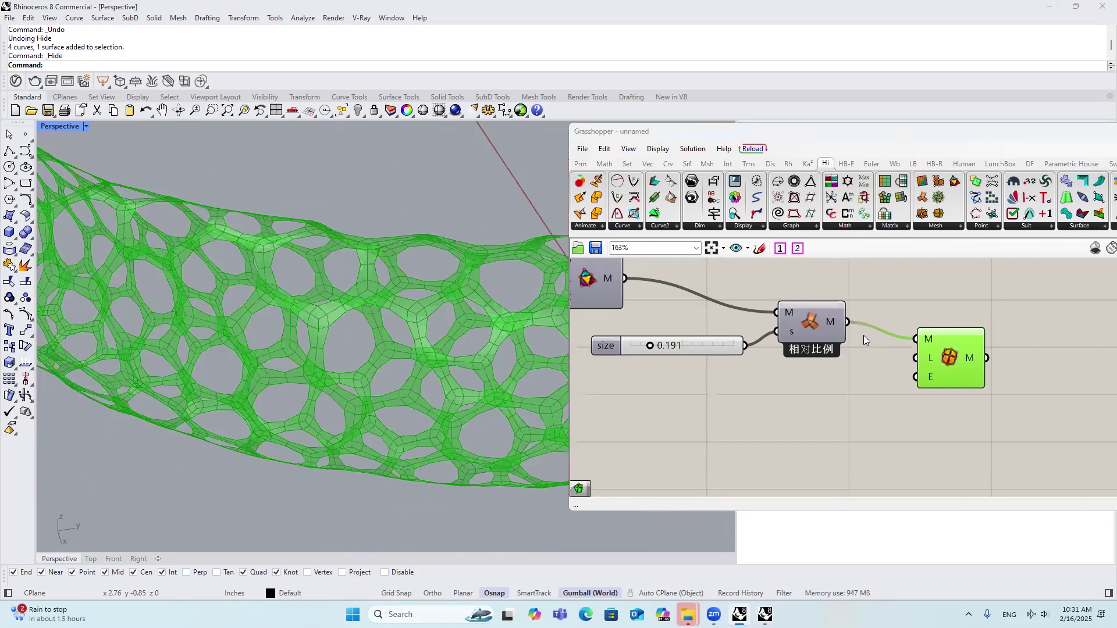
scroll(862, 343, up, 1)
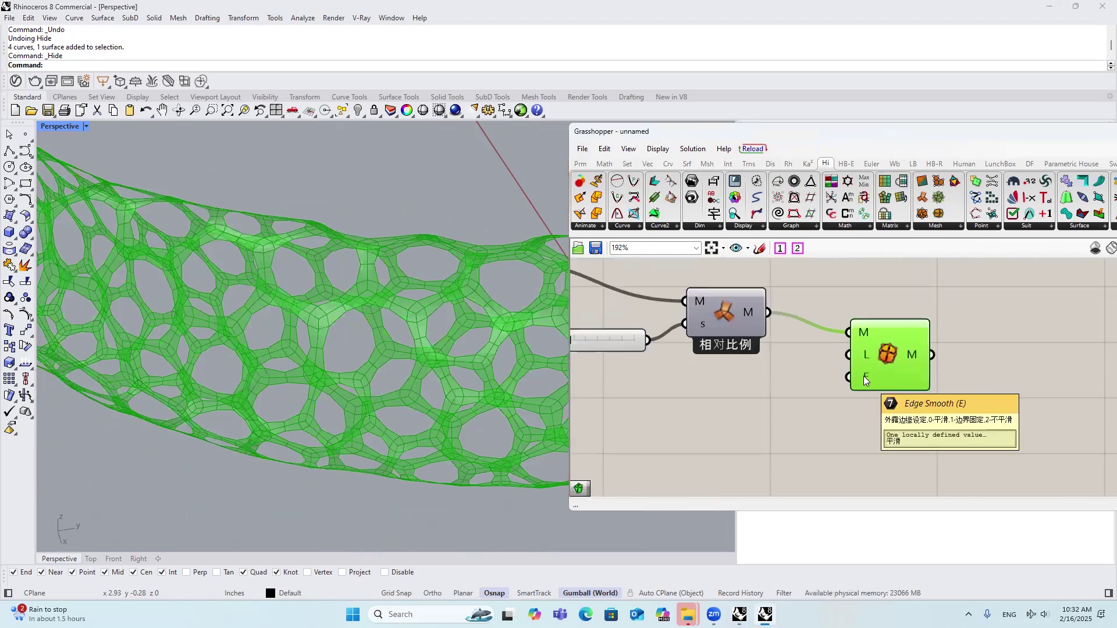
click(736, 368)
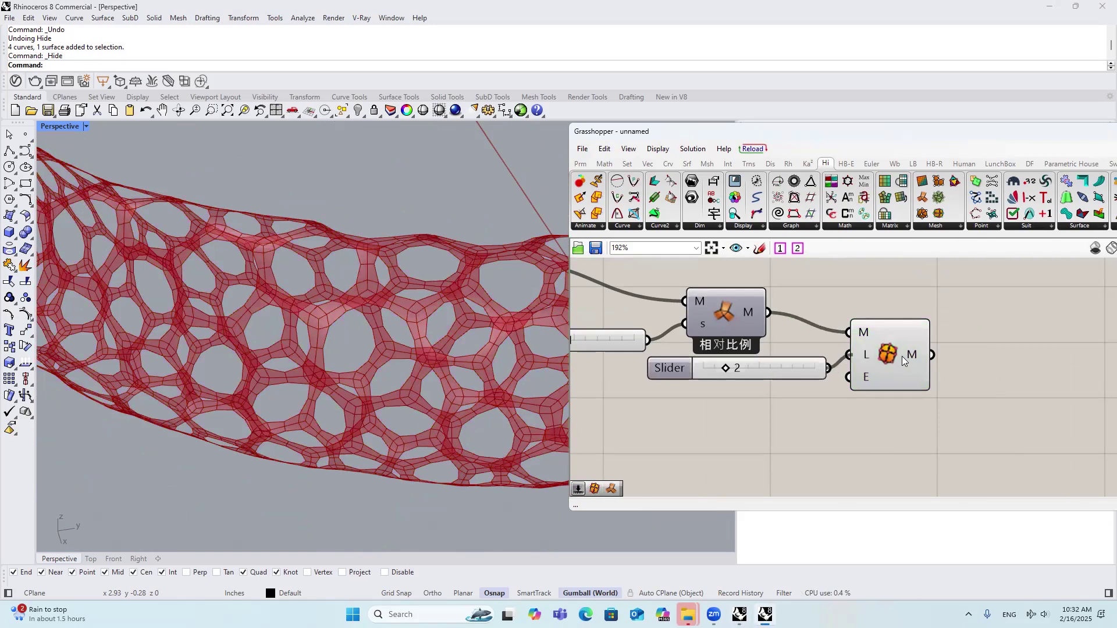
scroll(902, 356, up, 3)
click(904, 380)
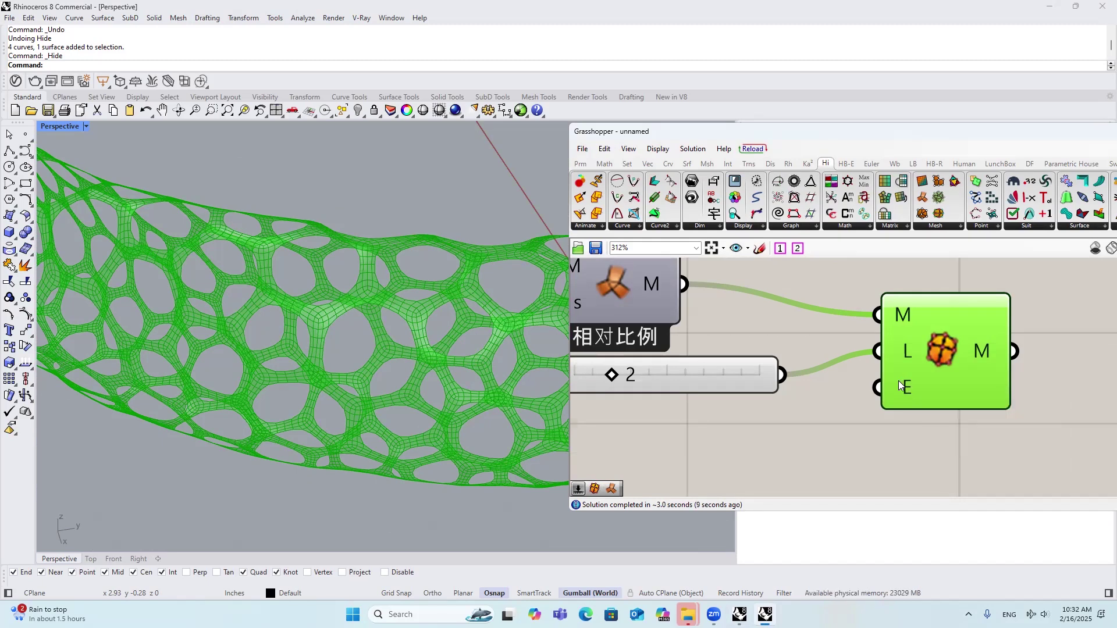
click(829, 393)
scroll(666, 361, down, 2)
right_drag(336, 358, 395, 333)
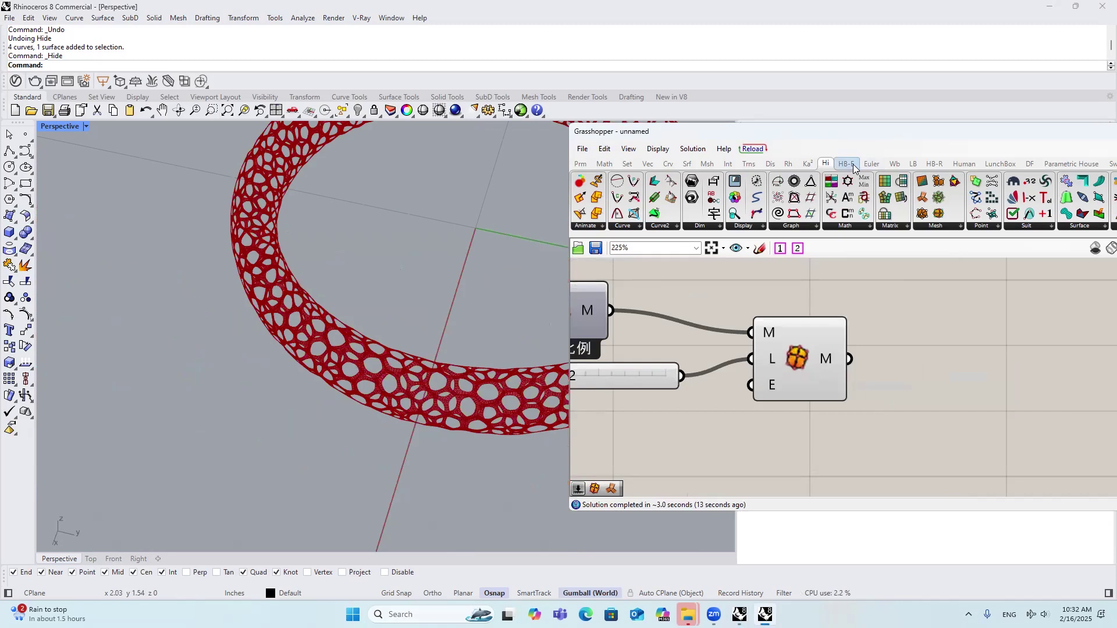
- Add Weaverbird Mesh Thicken fed by the subdivided mesh and create a 0.1 number slider
click(896, 164)
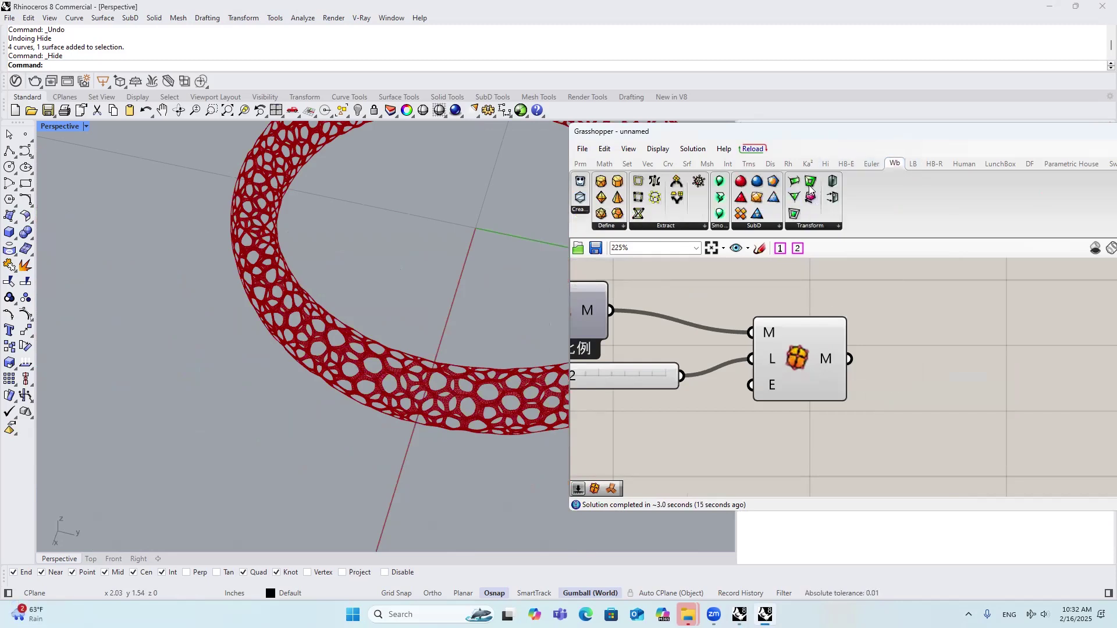
drag(830, 184, 971, 406)
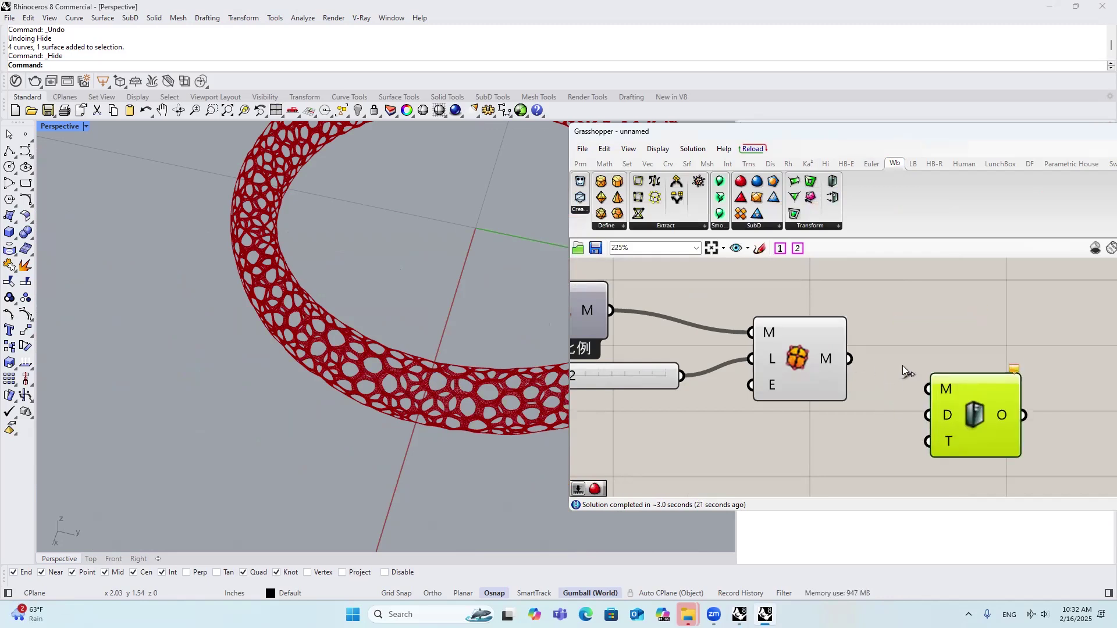
drag(902, 365, 921, 378)
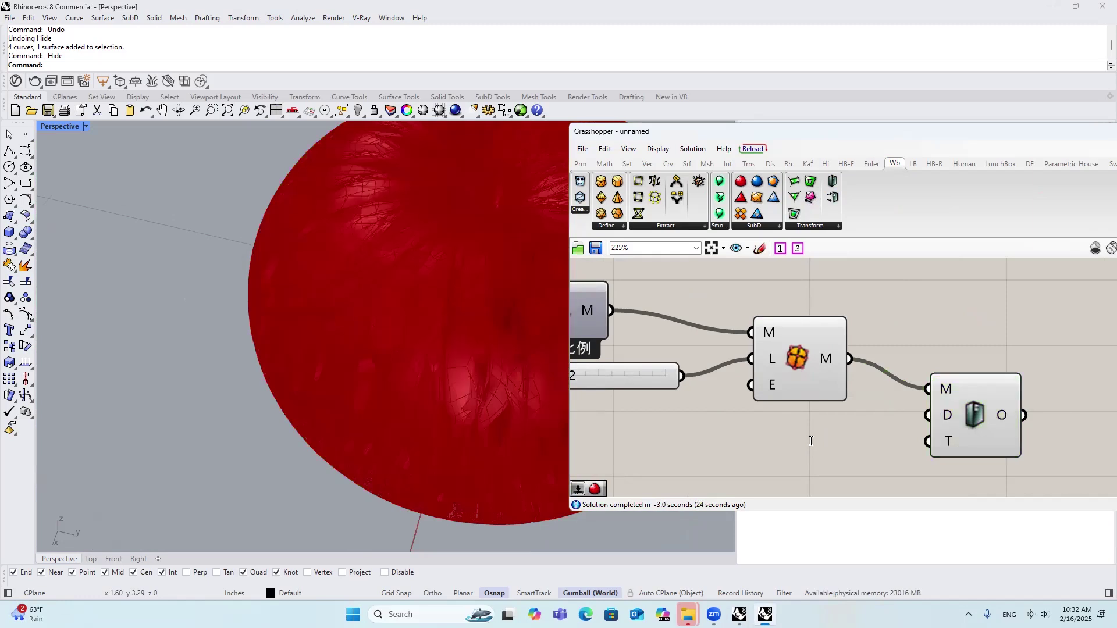
double_click(808, 440)
text(0.1)
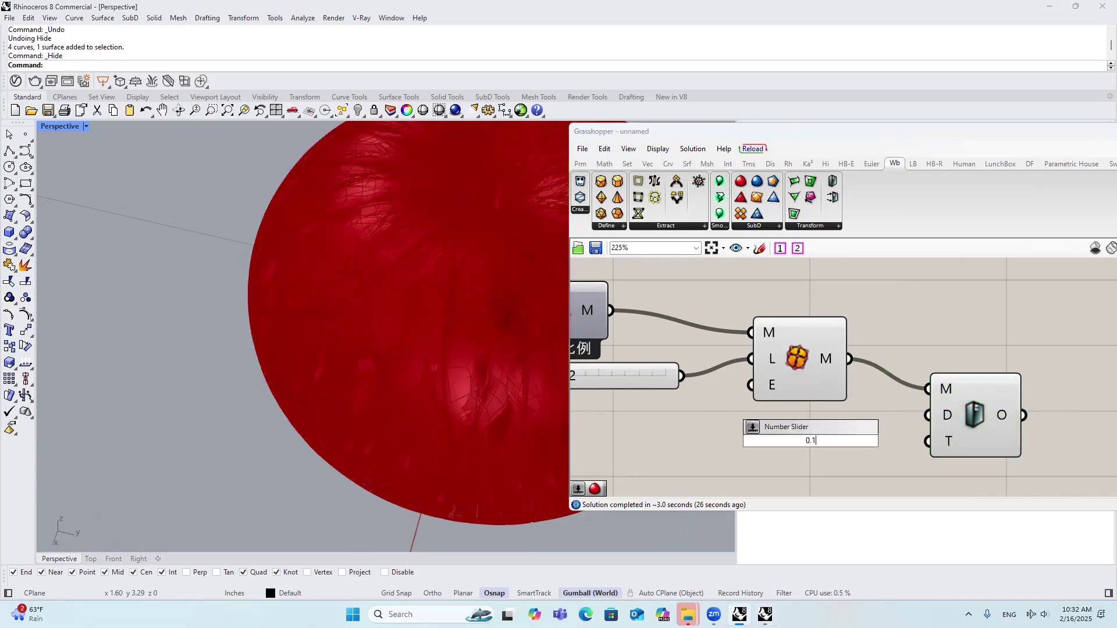
key(Return)
- Connect the slider to the thickness distance and reduce it to 0.0186
drag(966, 434, 990, 442)
drag(919, 441, 950, 425)
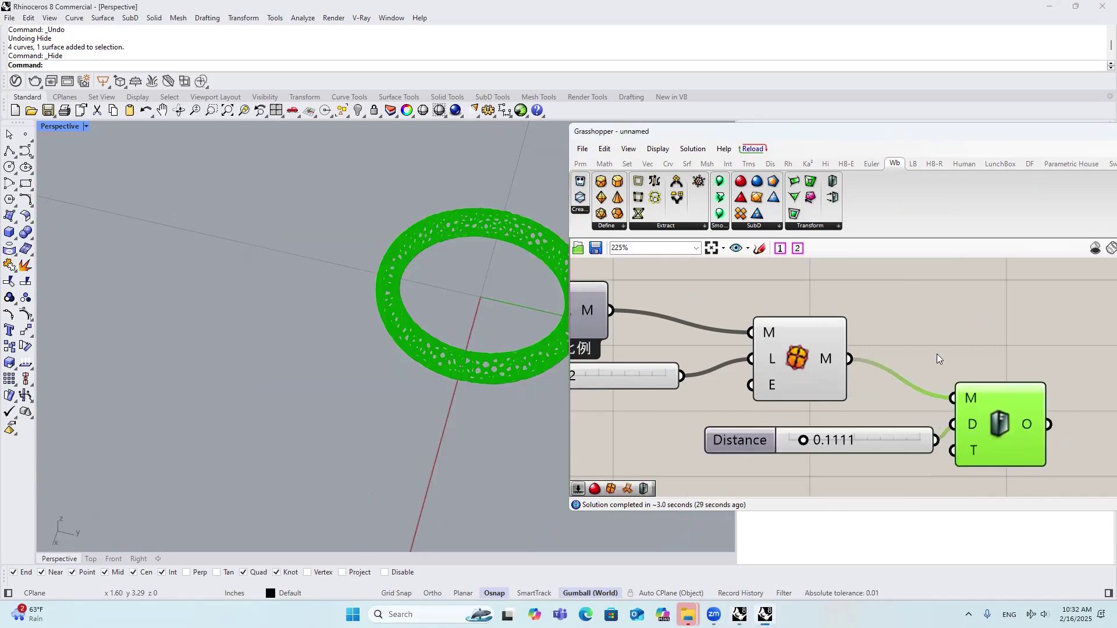
right_drag(500, 375, 483, 362)
scroll(482, 363, up, 4)
scroll(483, 364, up, 6)
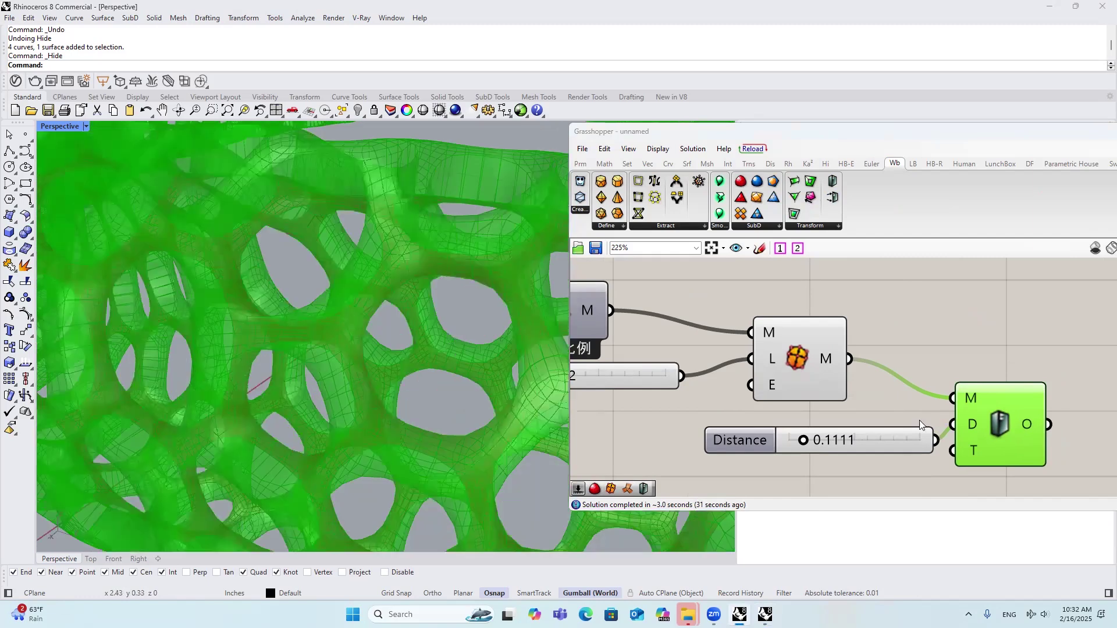
scroll(780, 399, up, 3)
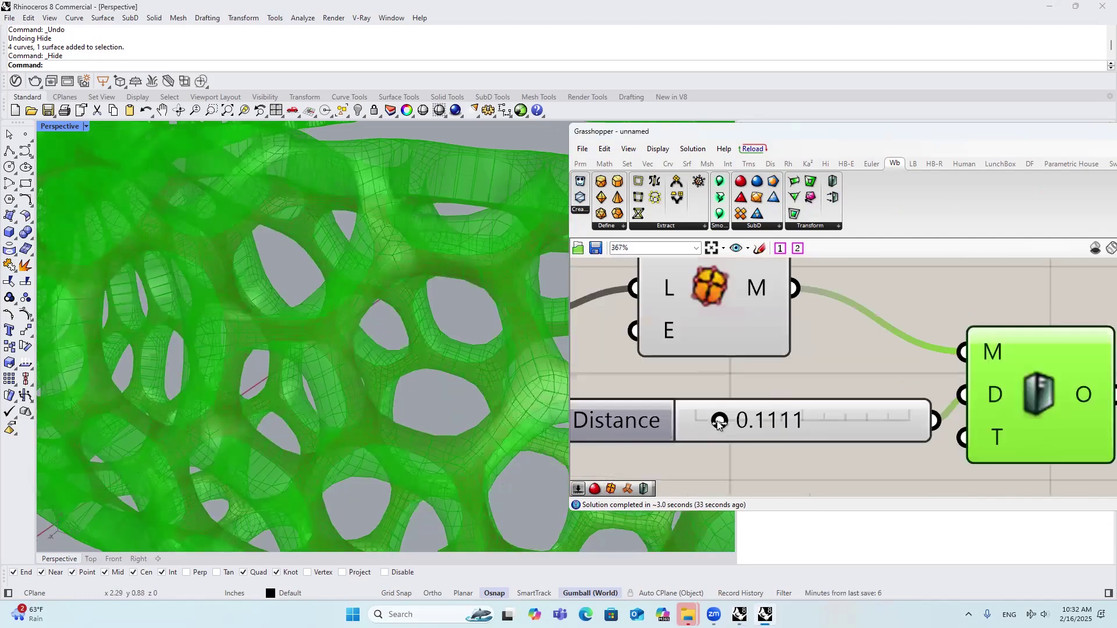
scroll(720, 422, up, 4)
drag(703, 424, 687, 424)
scroll(687, 424, down, 4)
scroll(443, 307, down, 6)
scroll(448, 331, up, 3)
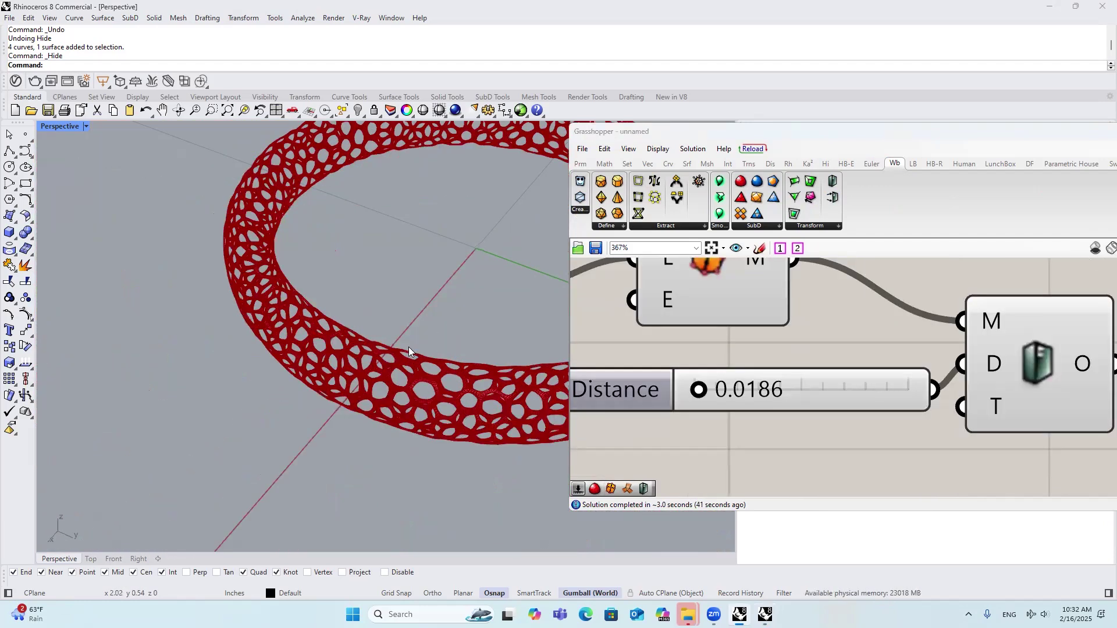
scroll(386, 355, up, 3)
scroll(721, 284, down, 4)
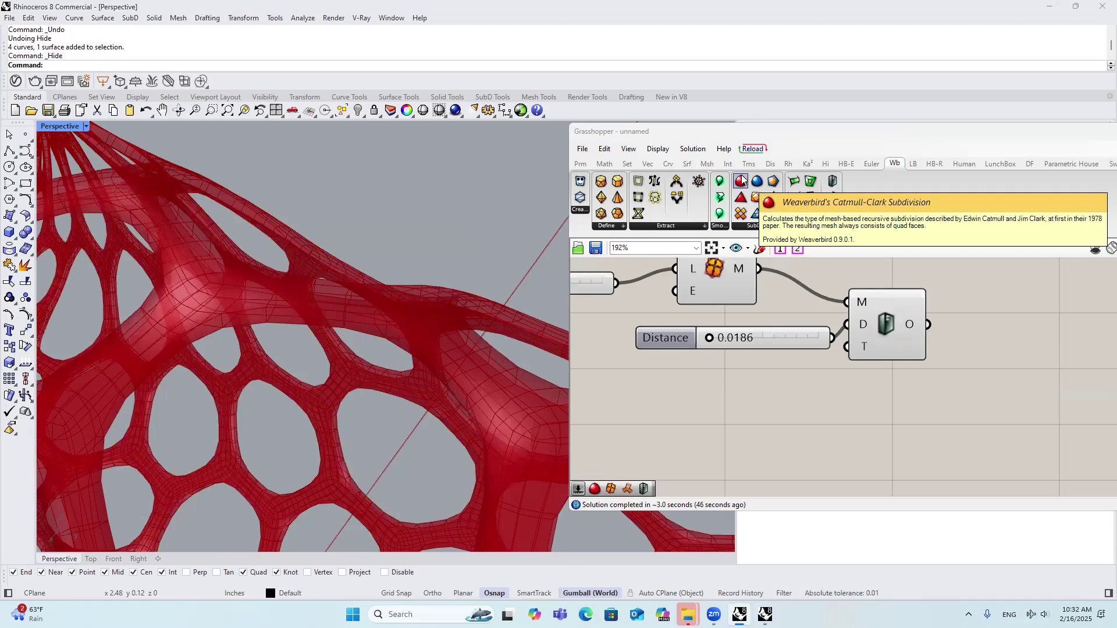
- Add Weaverbird Catmull-Clark subdivision and feed it the thickened mesh
drag(740, 181, 1024, 362)
right_drag(962, 323, 826, 339)
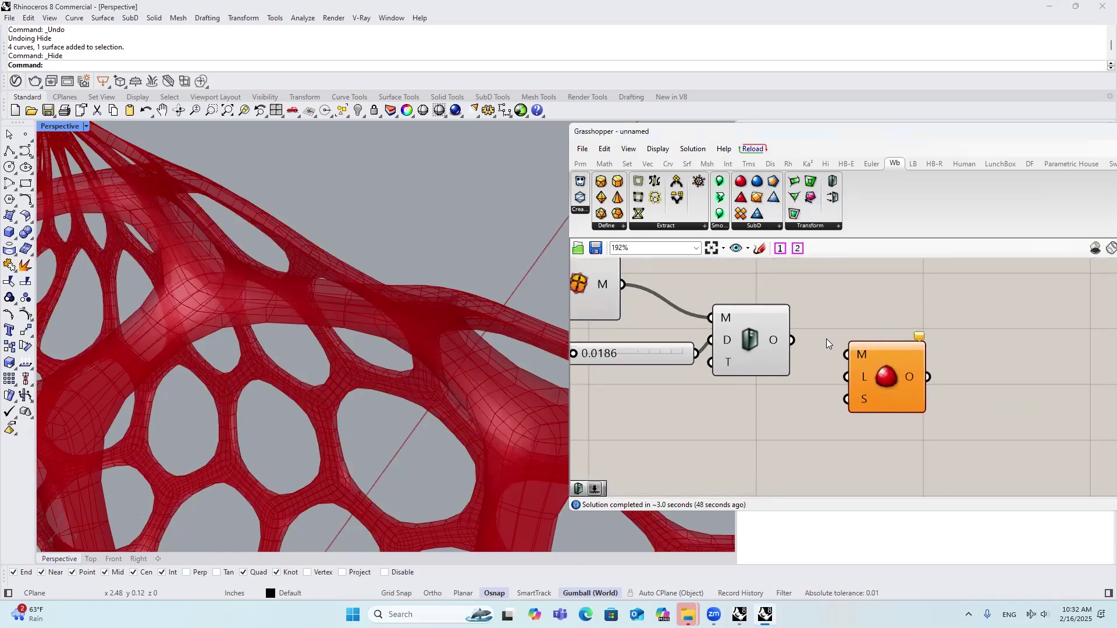
drag(792, 339, 847, 354)
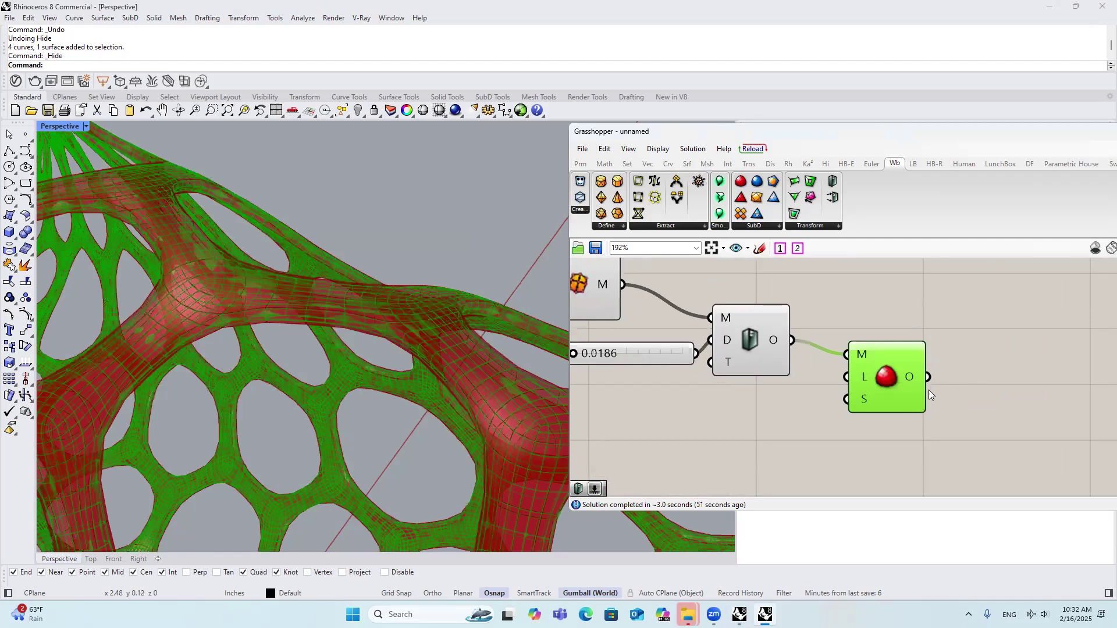
scroll(904, 430, down, 8)
- Bake the Catmull-Clark smoothed mesh output into the Rhino model
drag(904, 428, 764, 348)
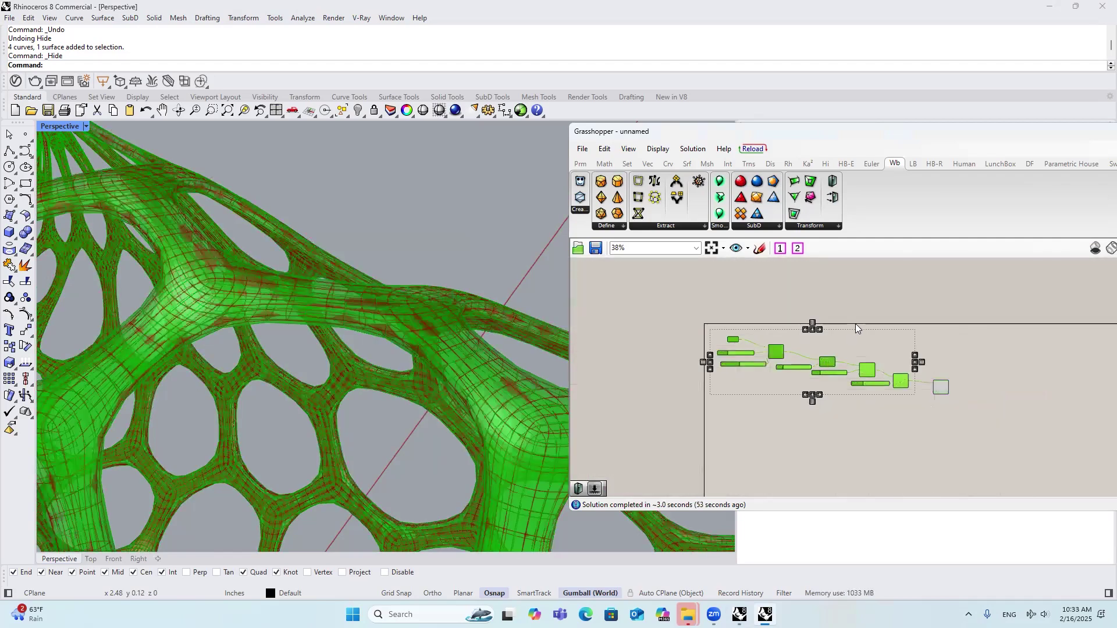
click(1005, 339)
right_drag(1005, 339, 907, 364)
scroll(762, 364, up, 5)
right_click(763, 364)
click(789, 384)
click(789, 506)
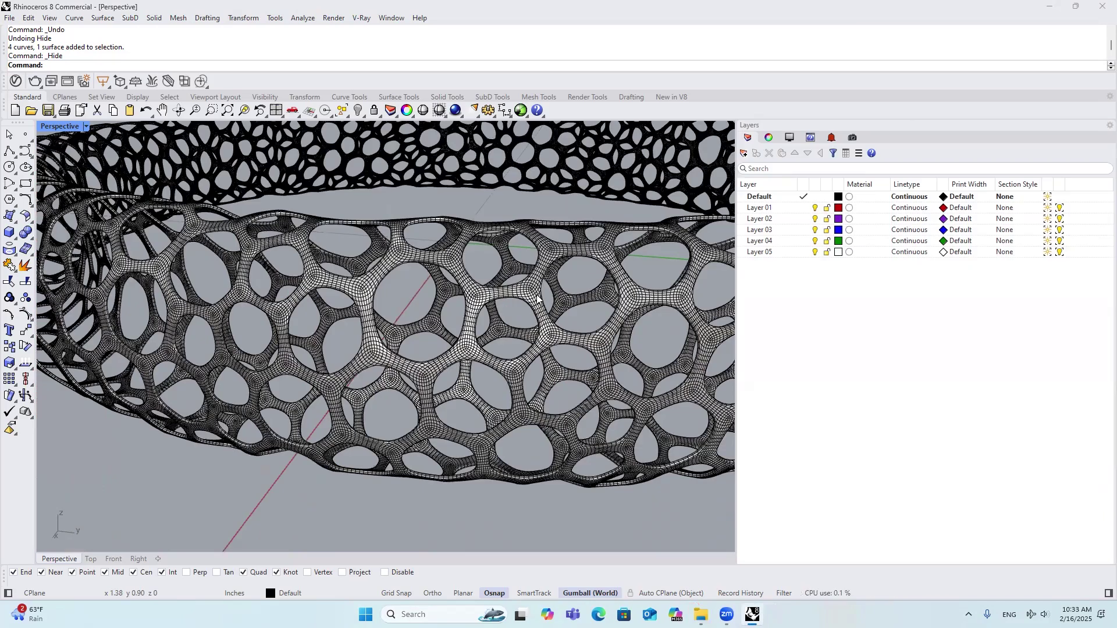
- Apply the EMap chrome environment display to the baked lattice mesh and orbit around it
scroll(537, 298, up, 3)
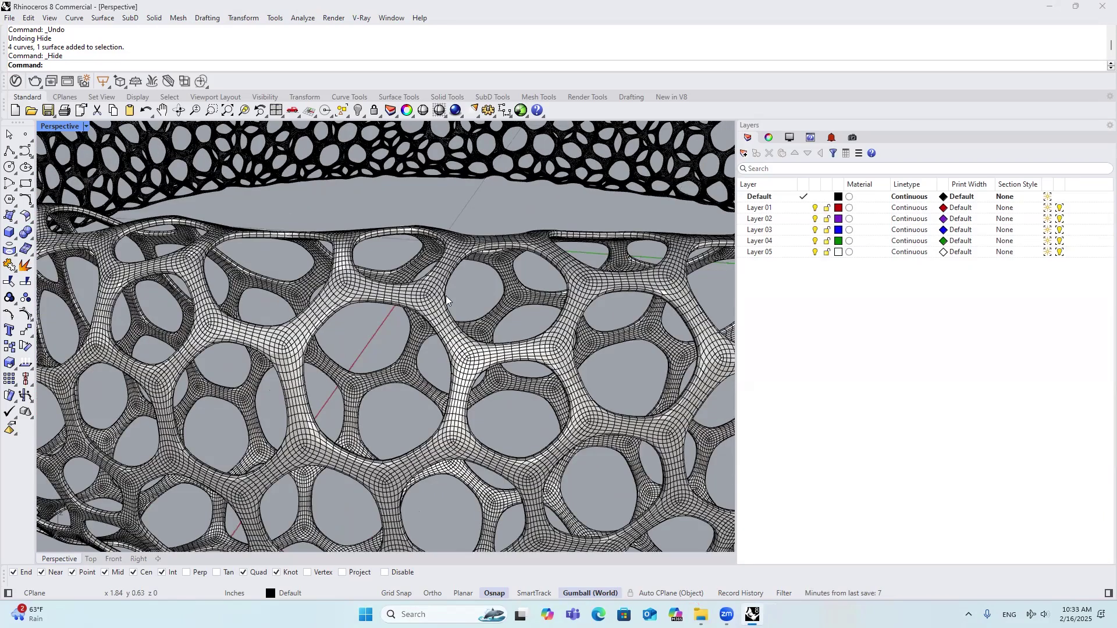
scroll(488, 311, down, 5)
click(502, 324)
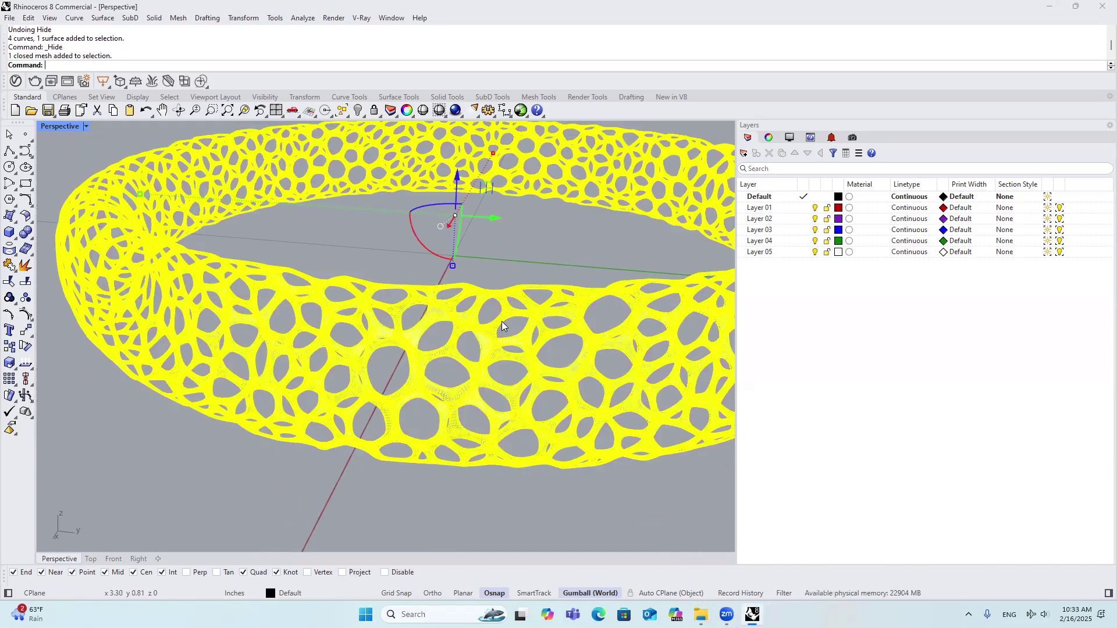
text(EMap)
key(Return)
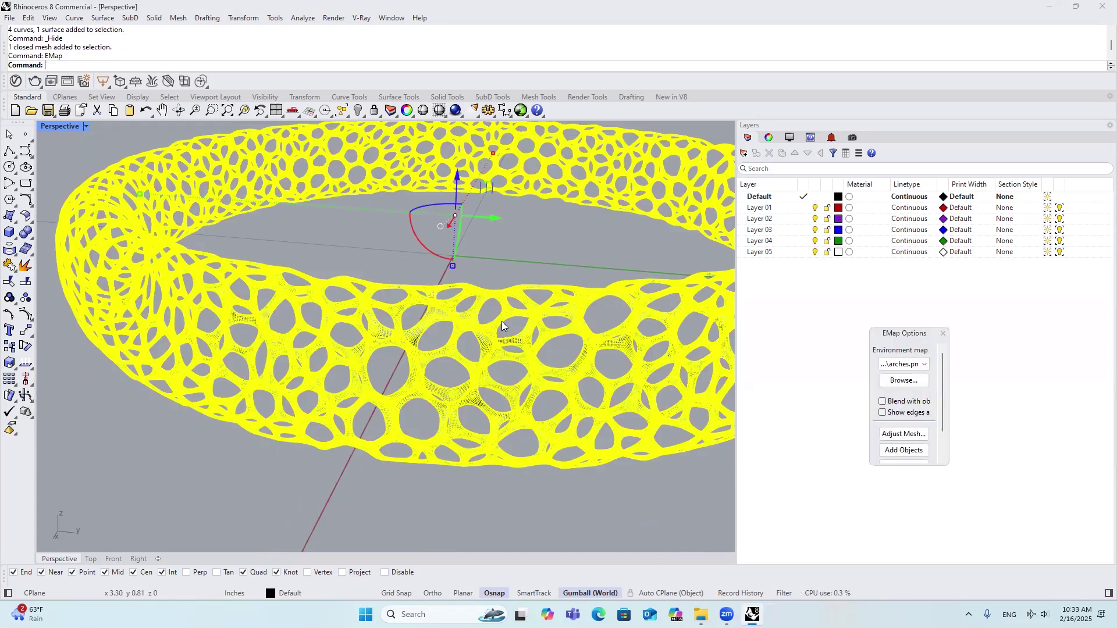
scroll(503, 325, up, 3)
scroll(503, 306, down, 1)
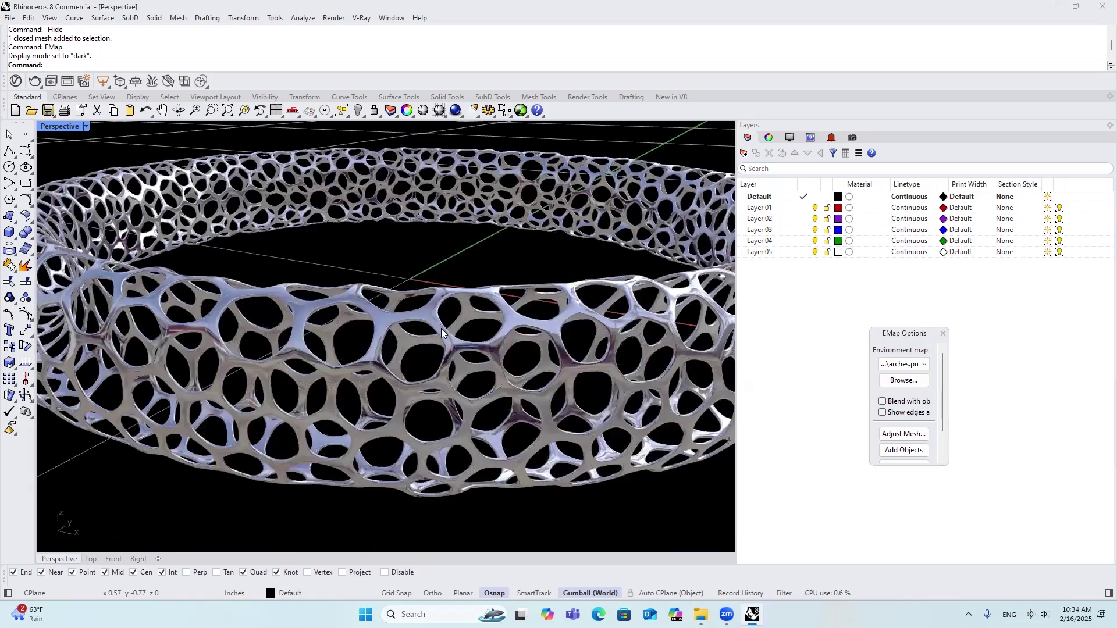
right_drag(532, 311, 456, 348)
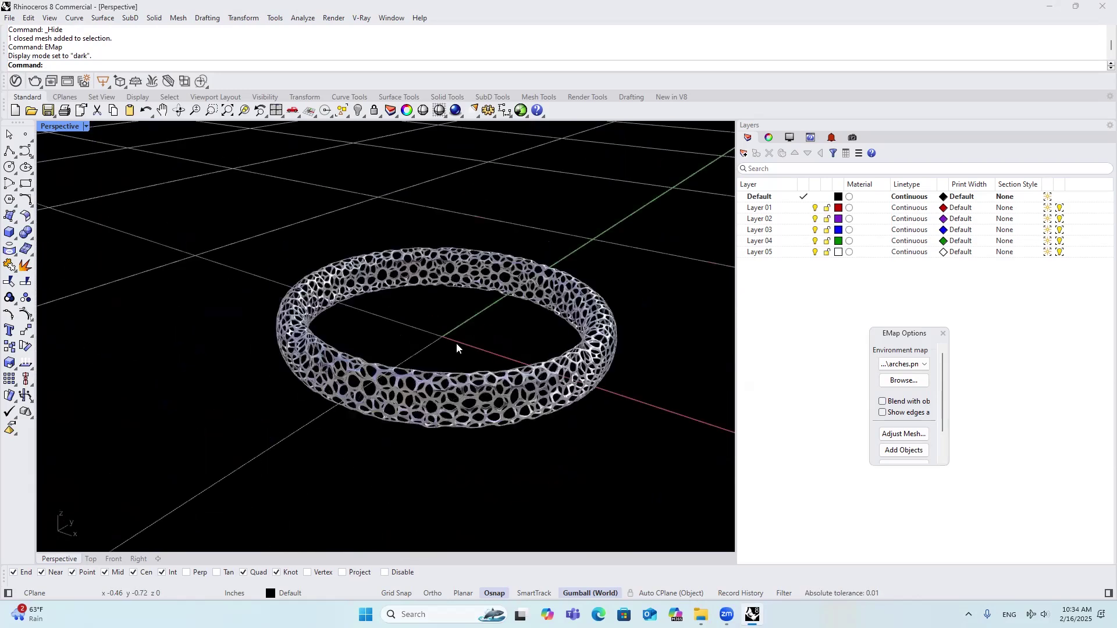